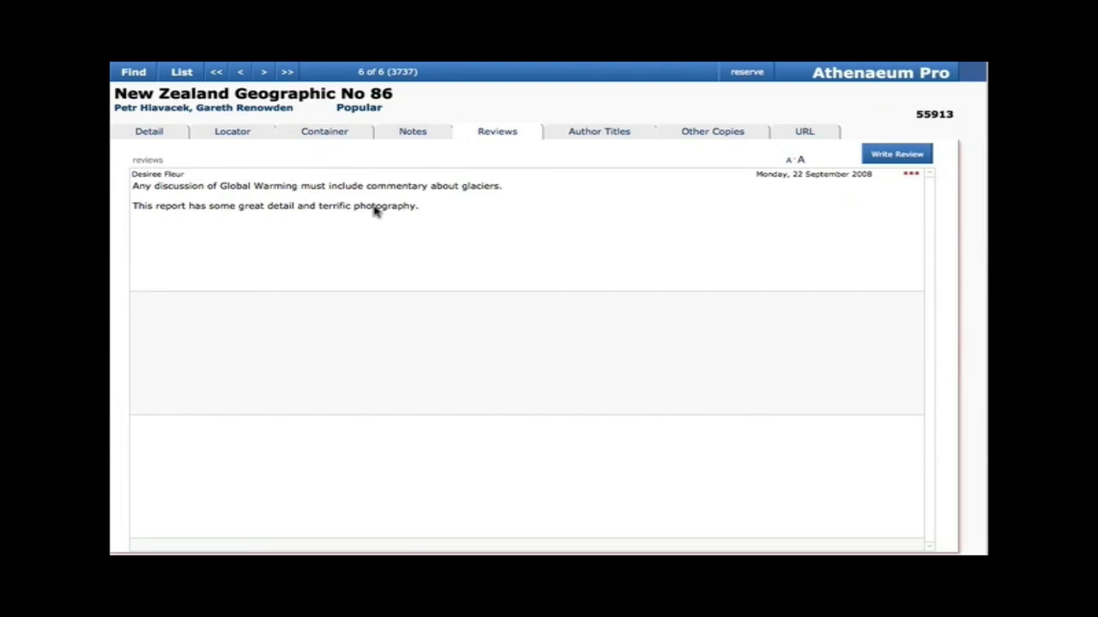
Enlarge the review text, then view Author Titles, Other Copies and the URL's Glacier Ice article
left_click(801, 161)
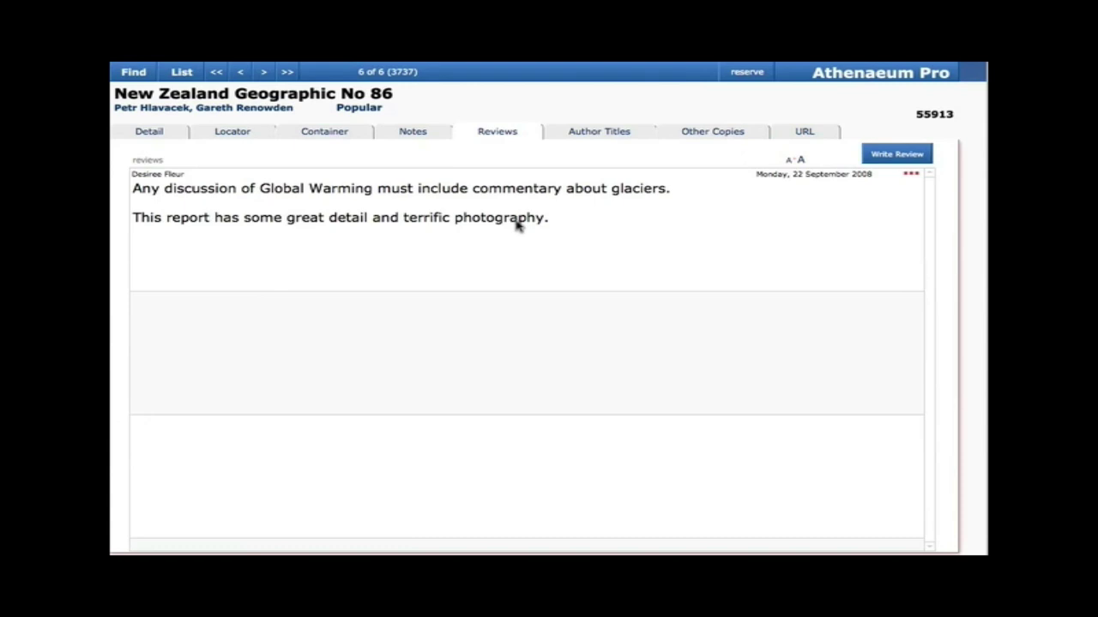
left_click(600, 134)
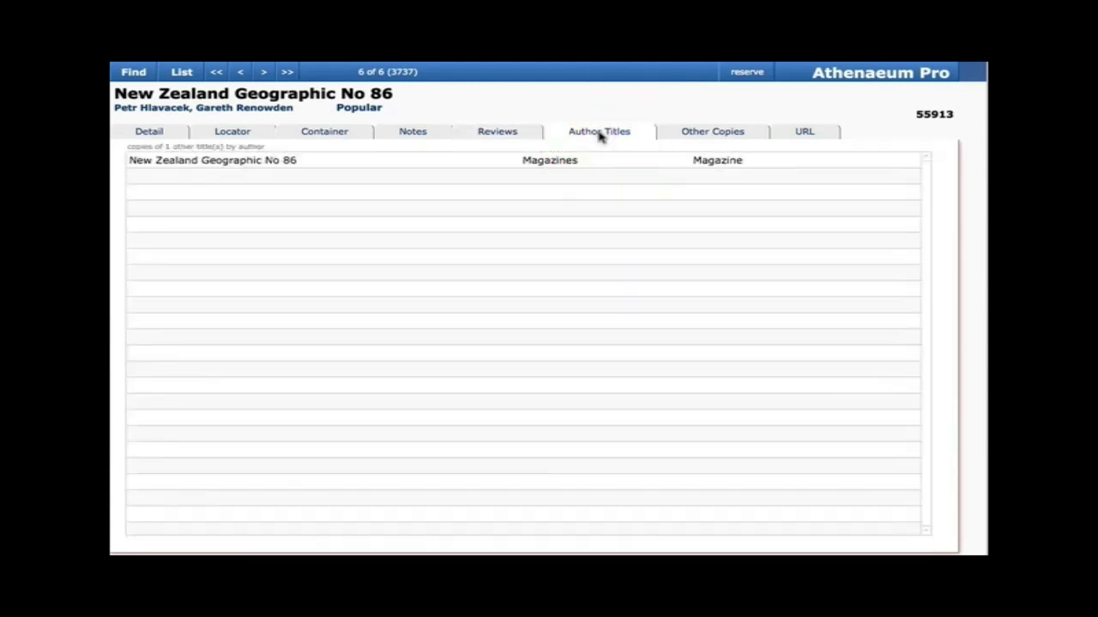
left_click(677, 135)
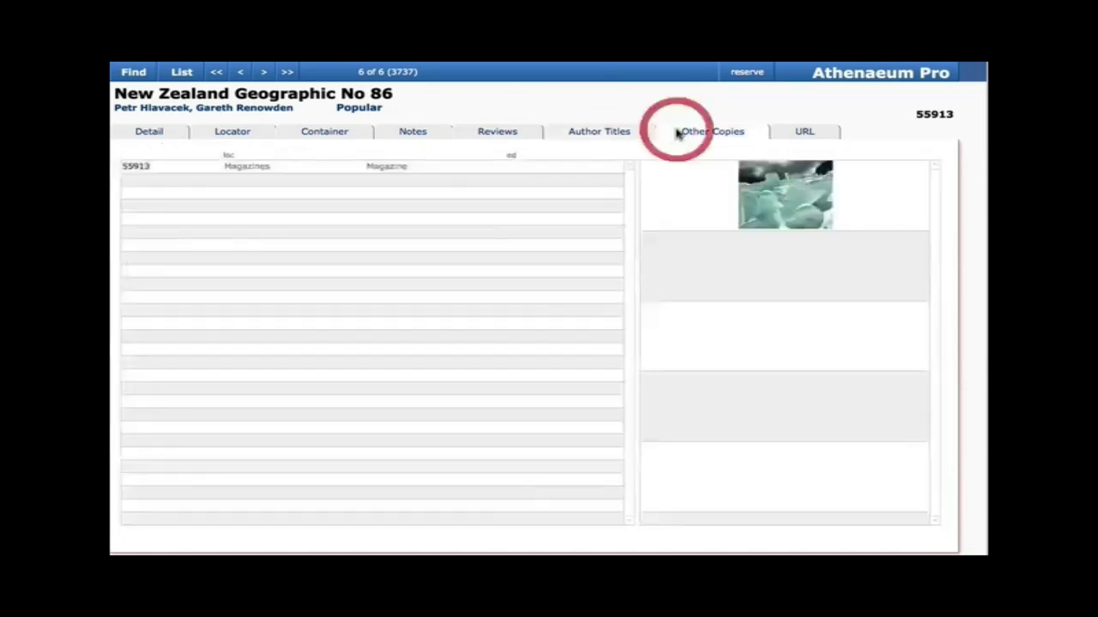
left_click(811, 133)
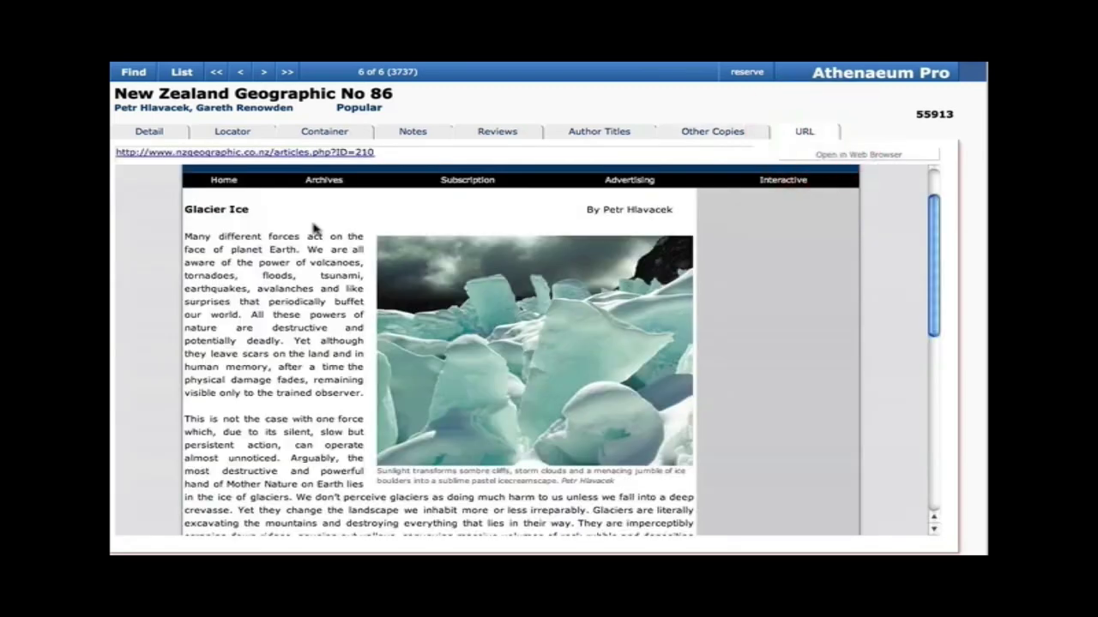
Browse the magazine website's Archives and load the contents page for issue 86
scroll(312, 269, "down", 6)
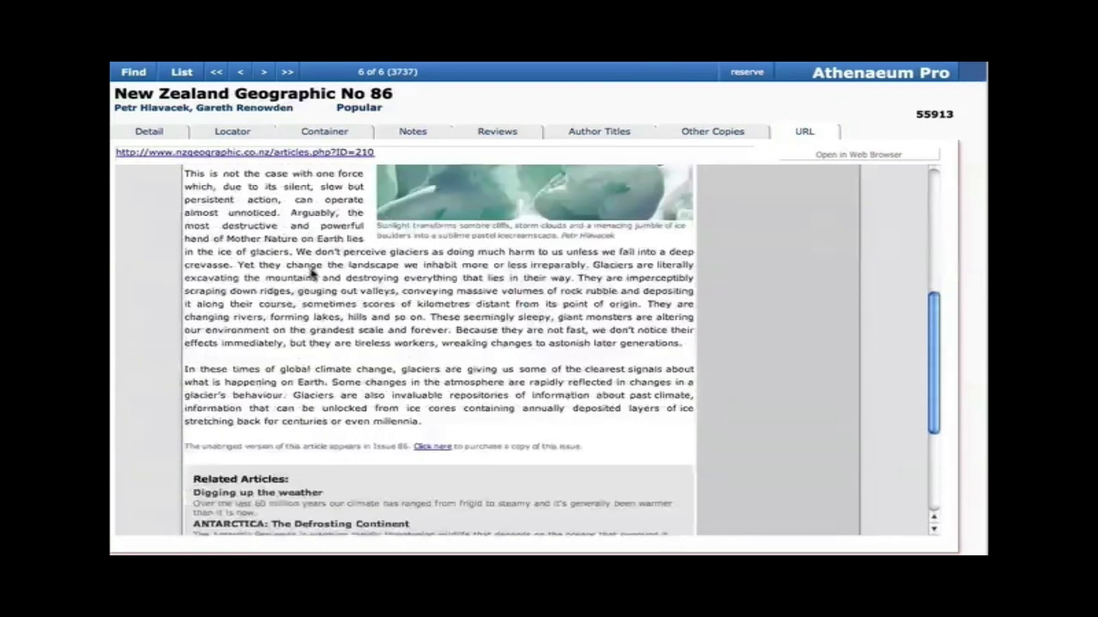
scroll(312, 269, "down", 4)
scroll(312, 271, "up", 10)
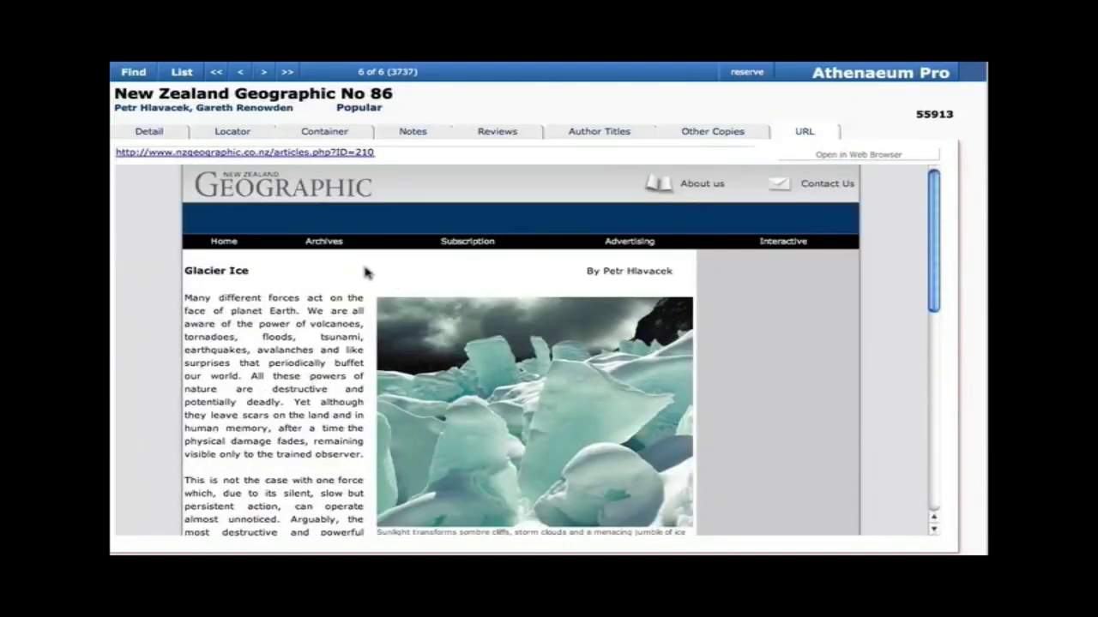
left_click(324, 243)
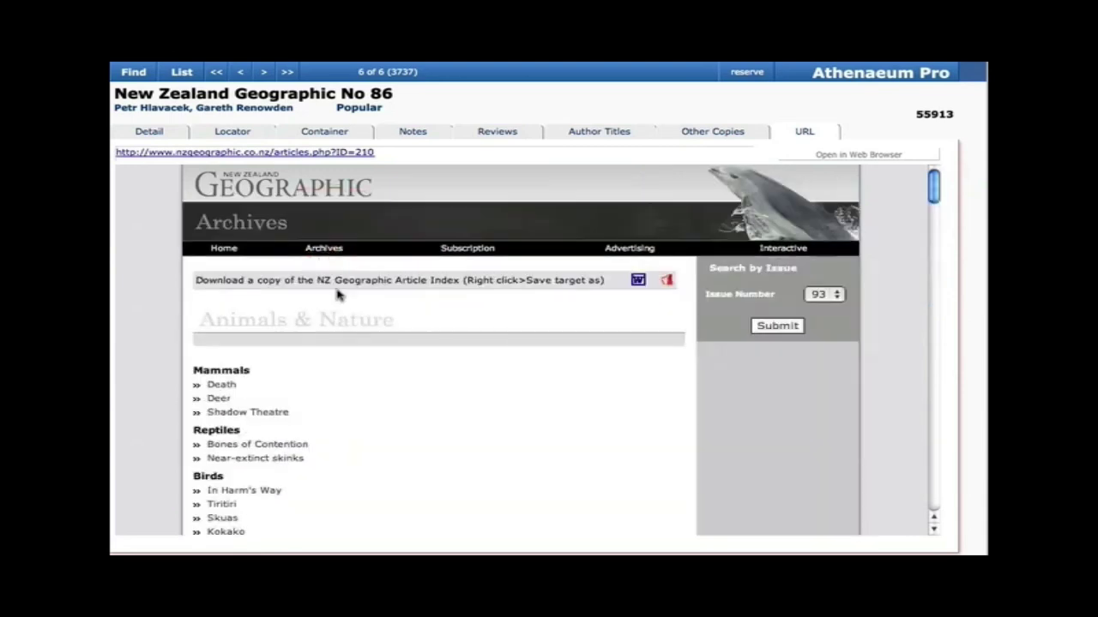
left_click(828, 295)
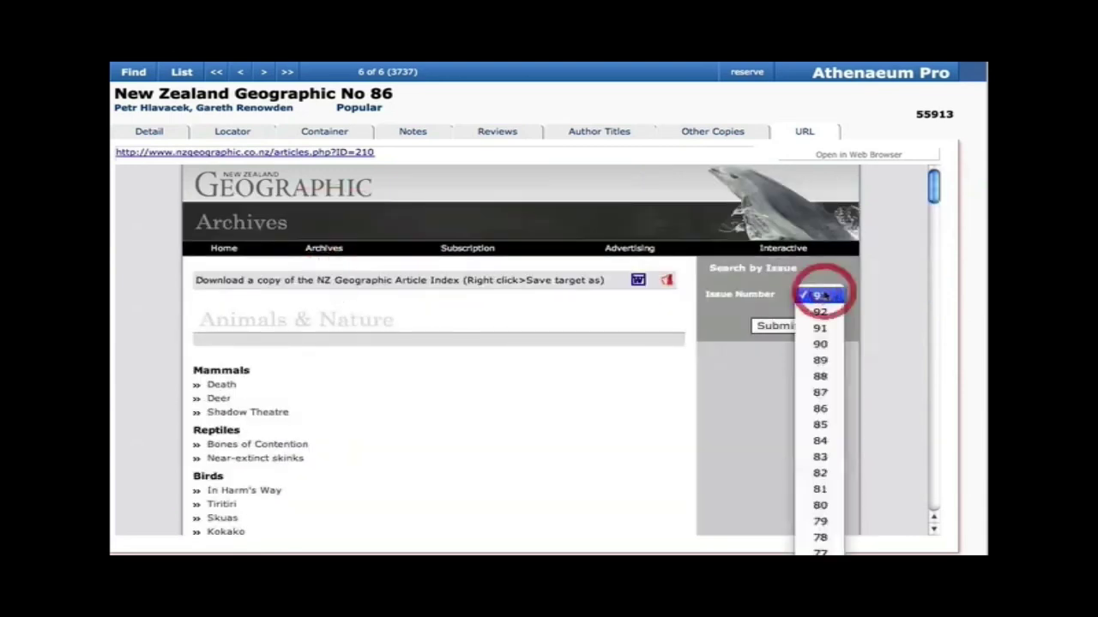
left_click(822, 408)
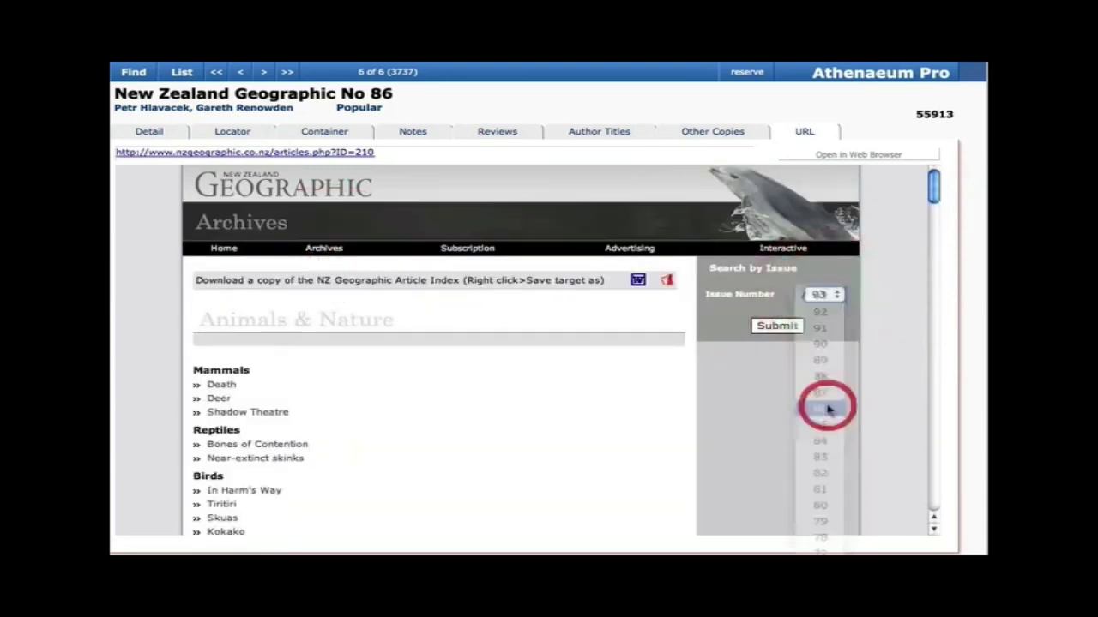
left_click(777, 326)
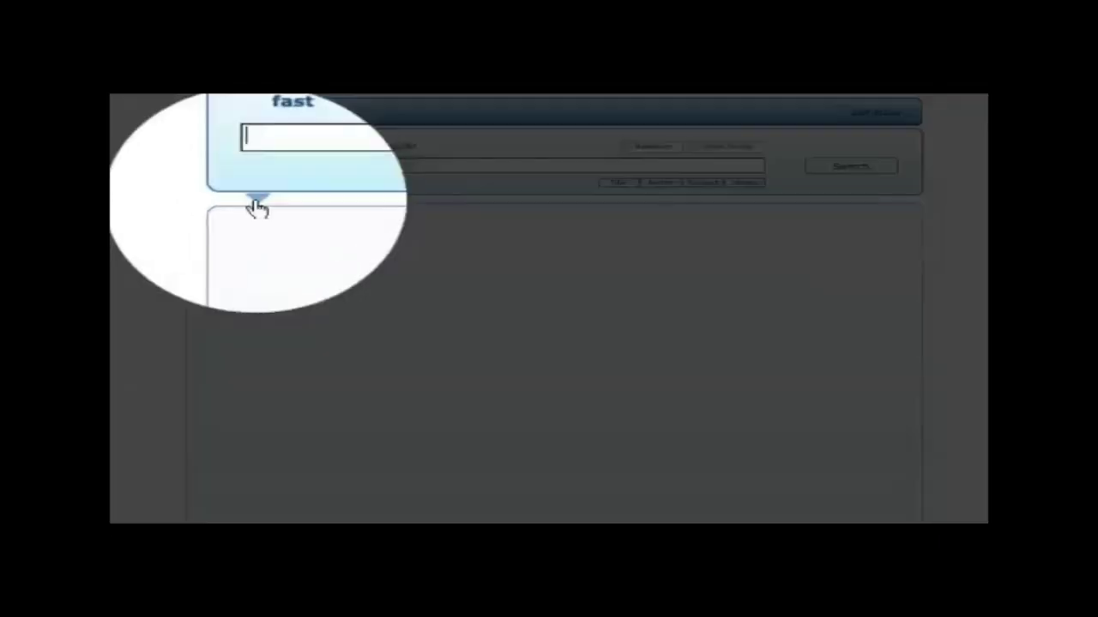
left_click(213, 202)
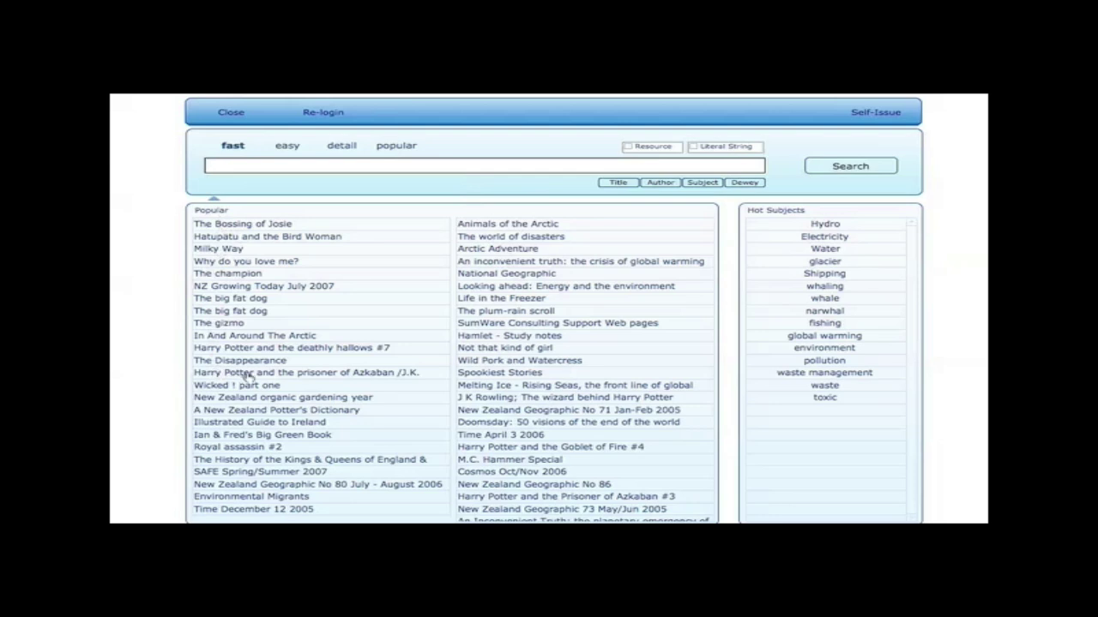
left_click(294, 375)
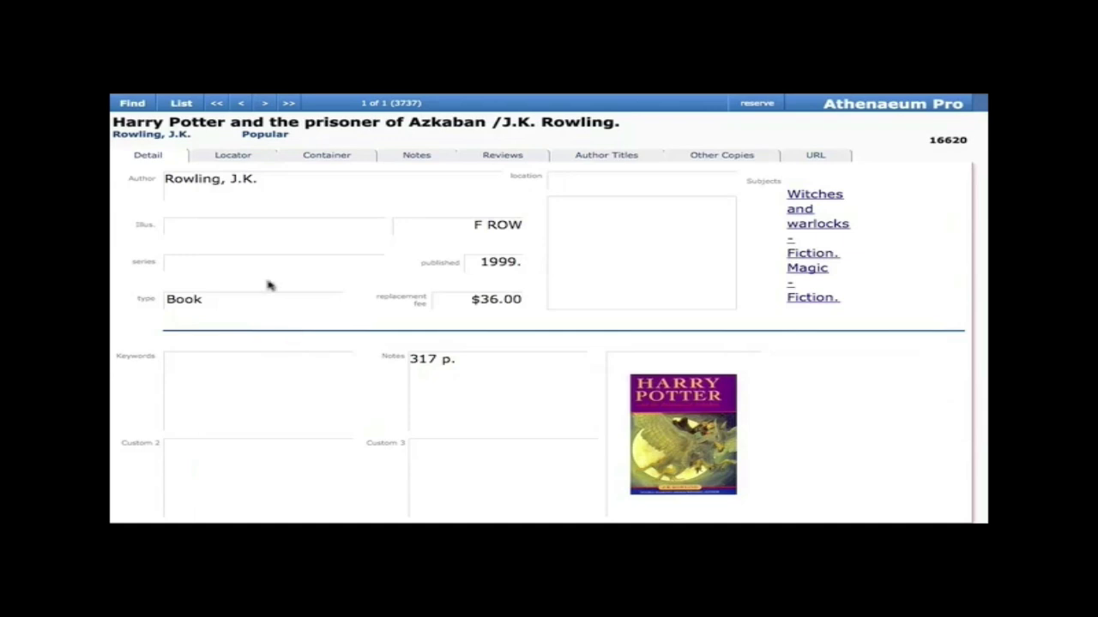
left_click(136, 105)
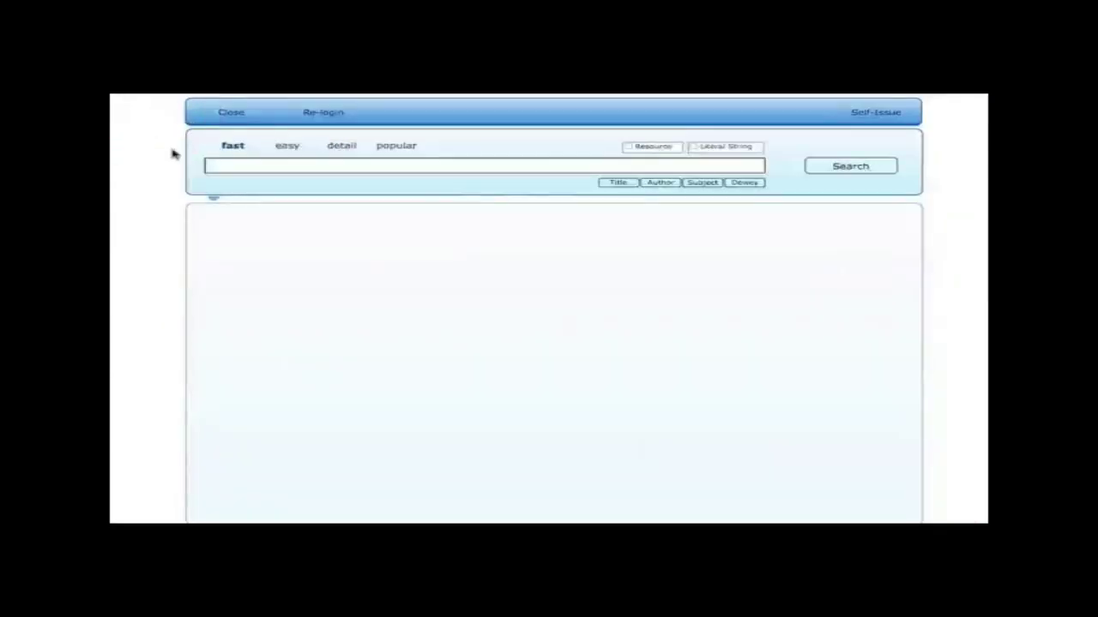
left_click(212, 196)
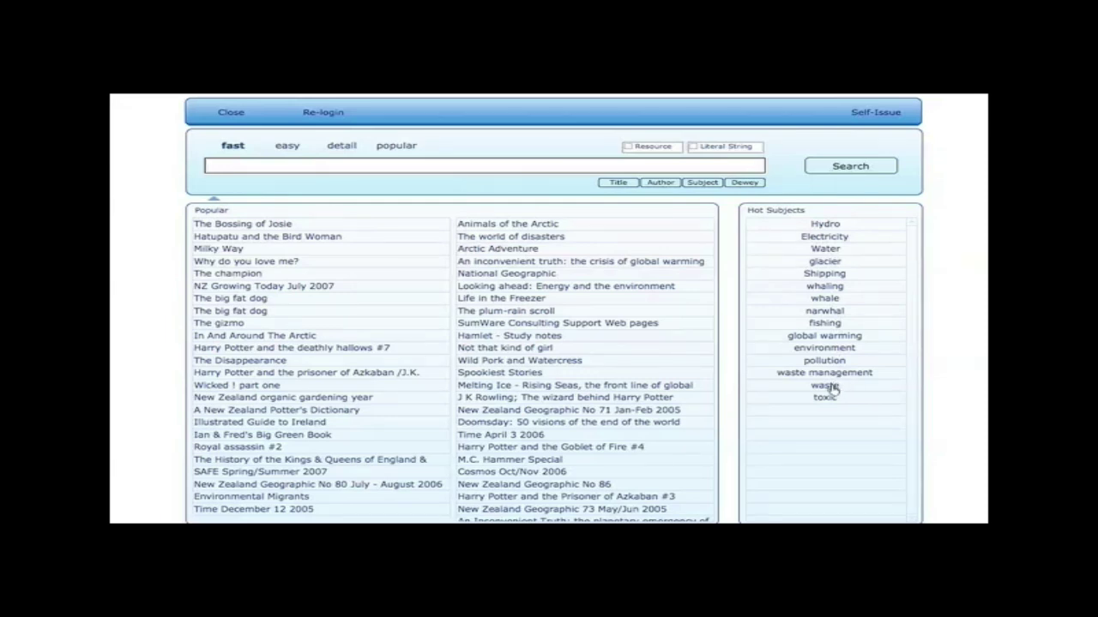
left_click(832, 387)
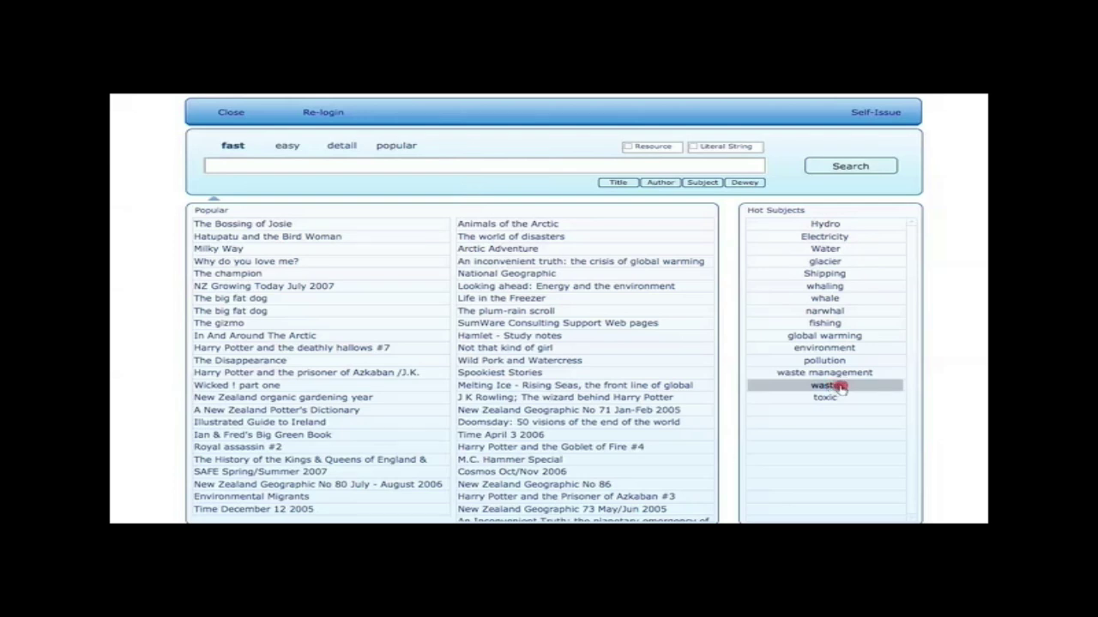
left_click(840, 388)
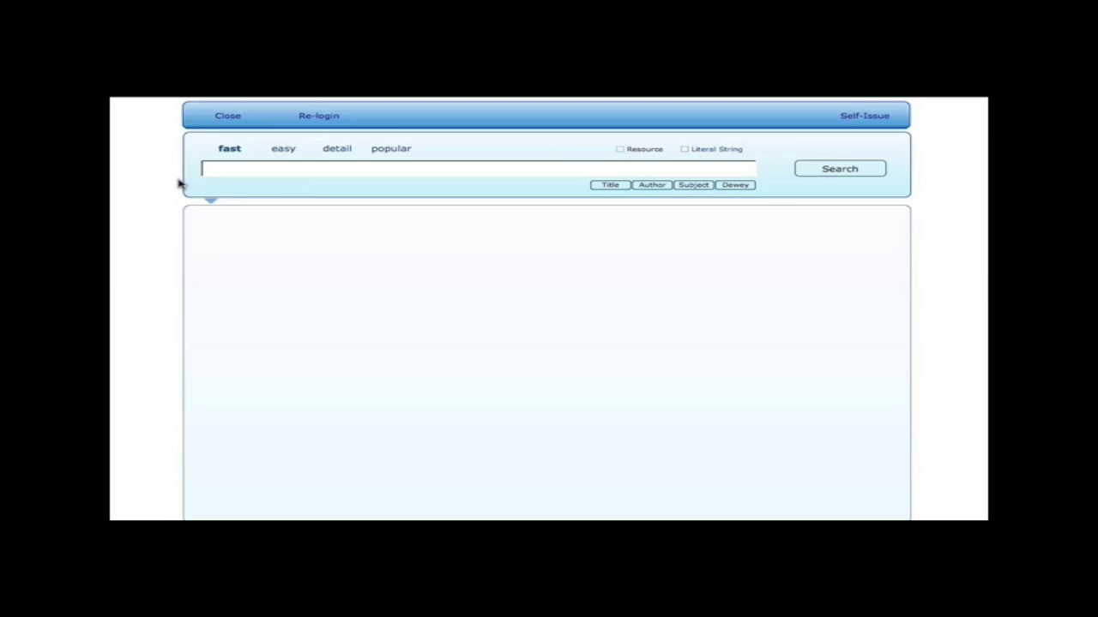
Enter 'water' as the fast-find search term
left_click(270, 167)
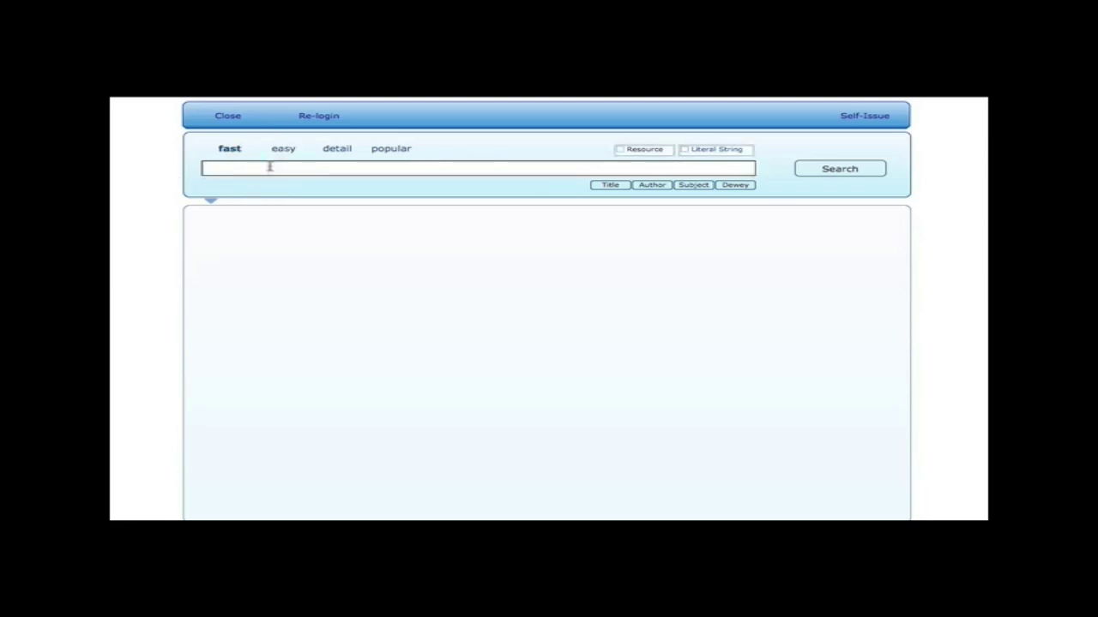
type("water")
Run an easy-form Subject search for 'water', then go back to the easy form
left_click(282, 151)
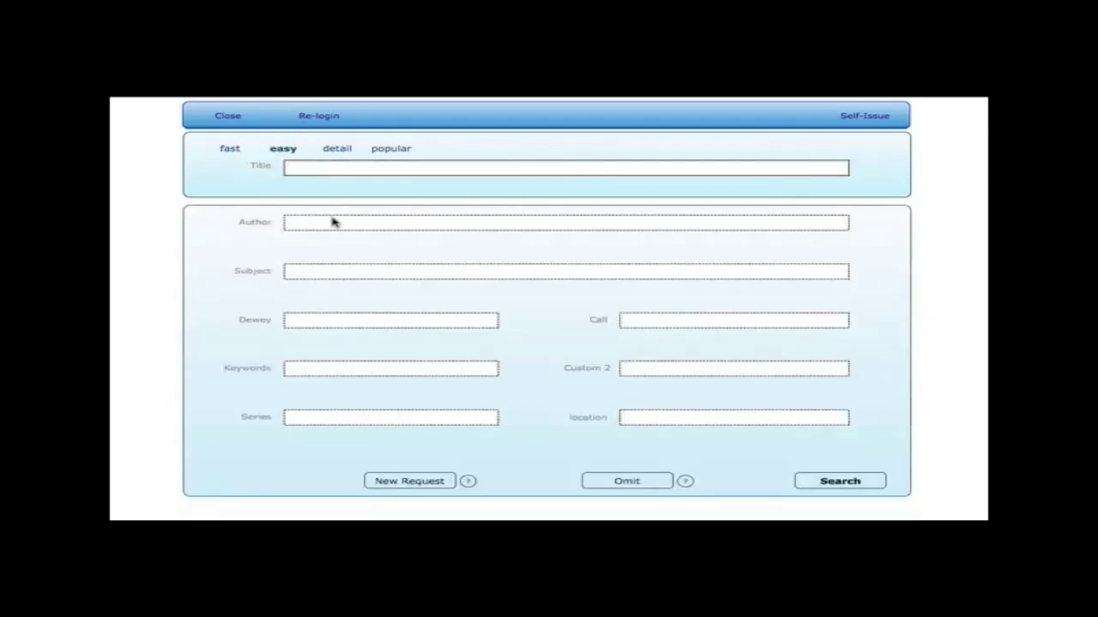
left_click(330, 273)
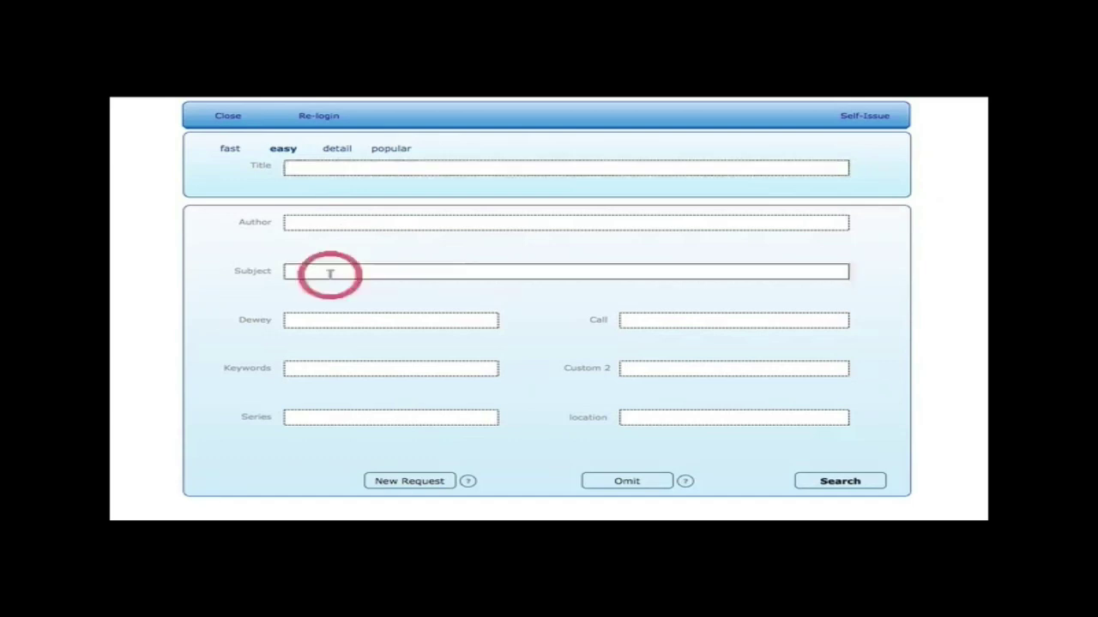
type("water")
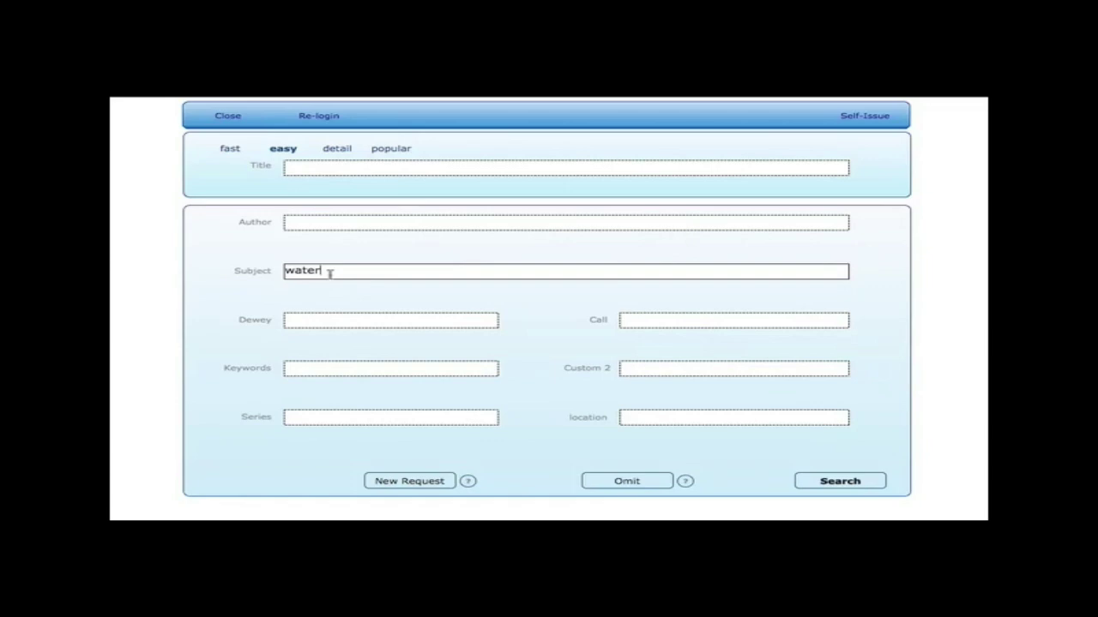
type("hydro")
left_click(821, 479)
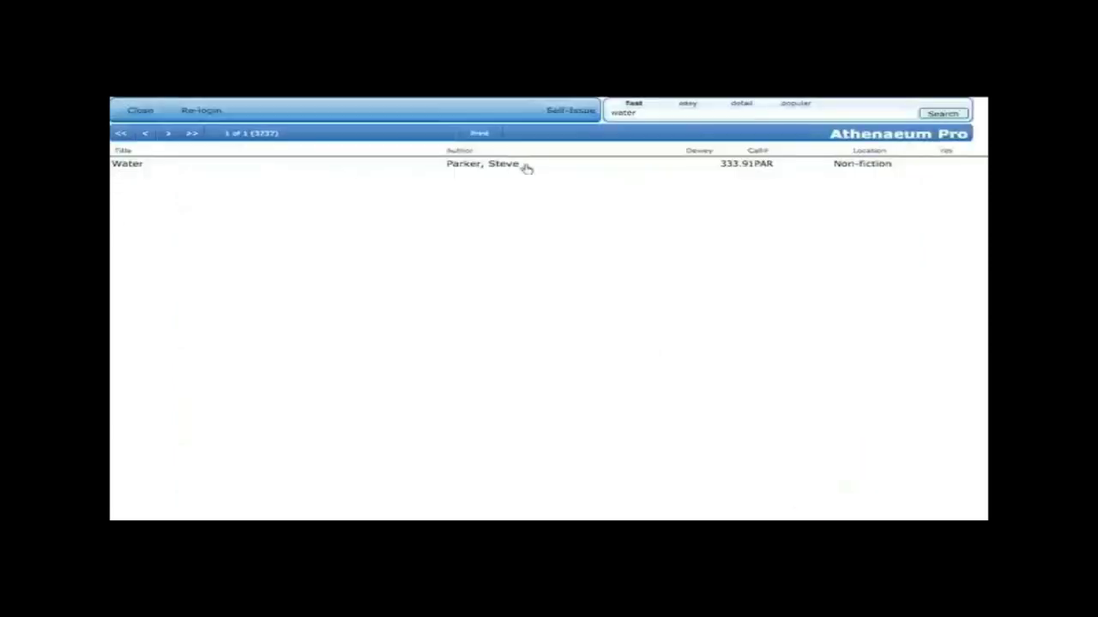
left_click(687, 104)
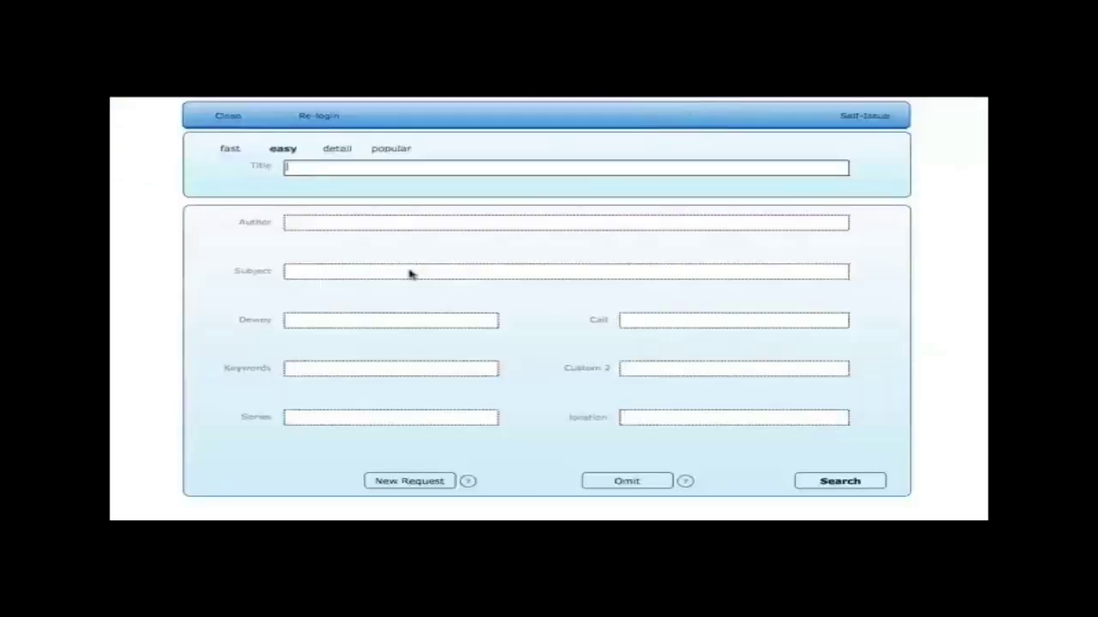
Run a combined Subject search for 'water' or 'hydro' using a second OR request
left_click(409, 272)
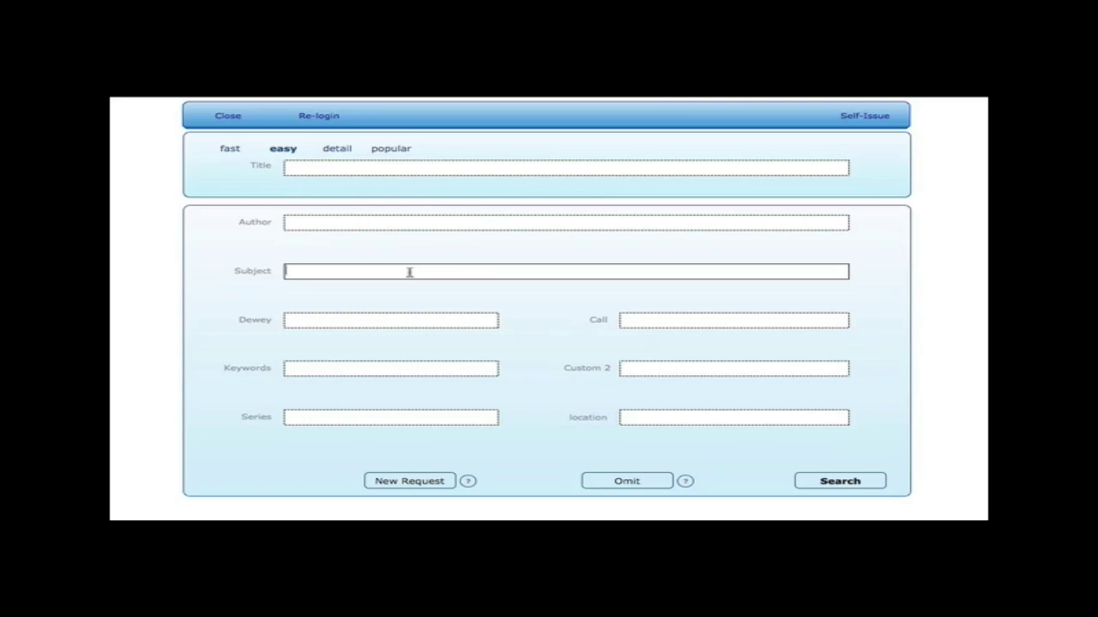
type("water")
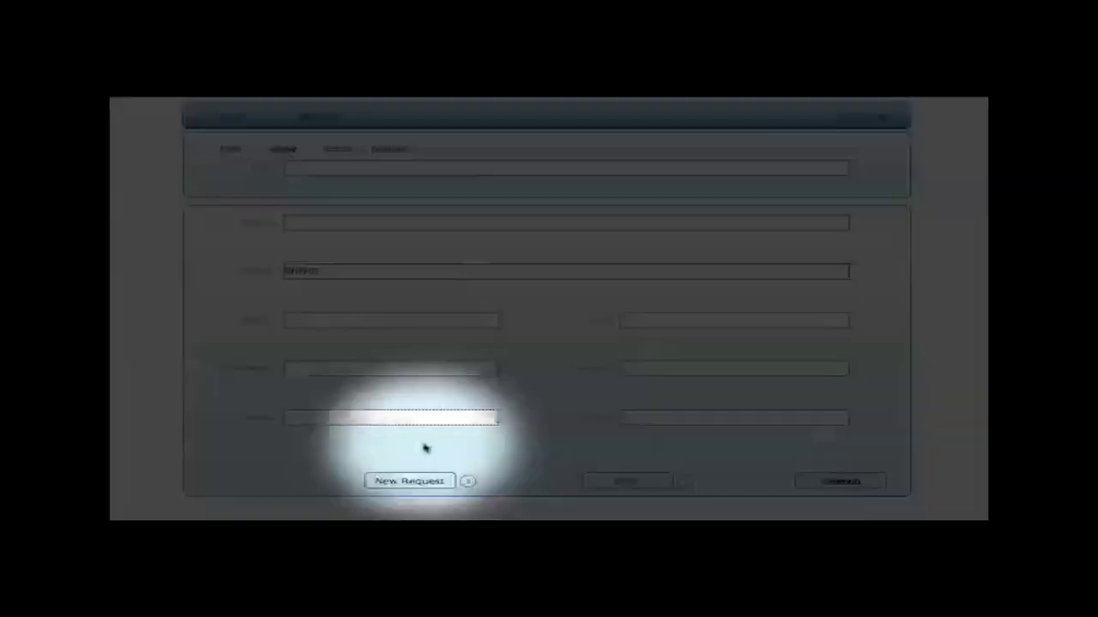
left_click(427, 476)
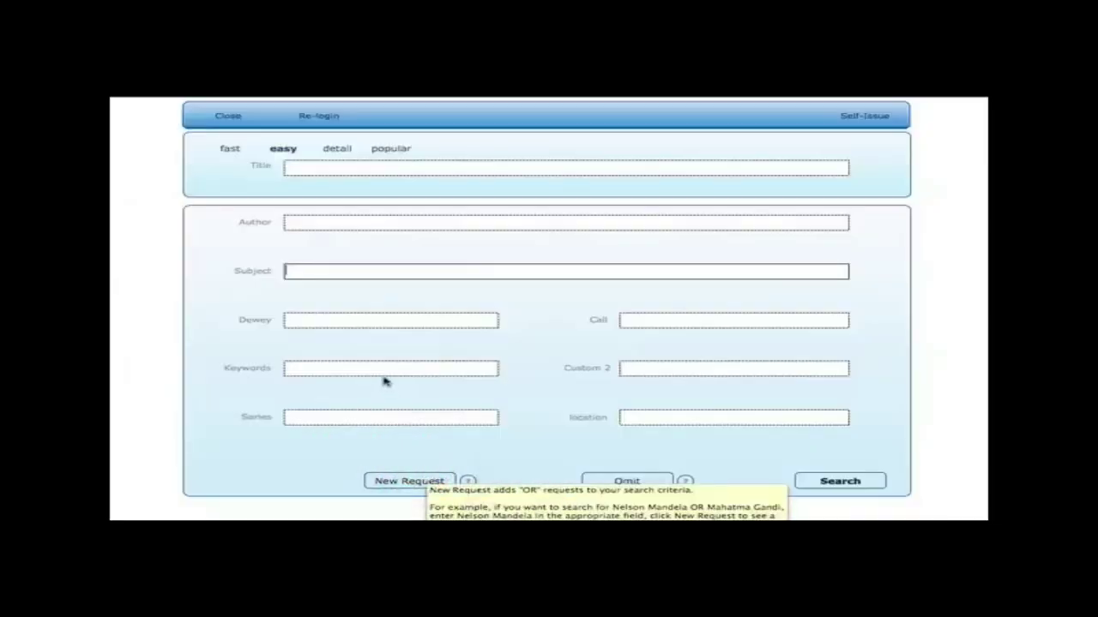
type("hydro")
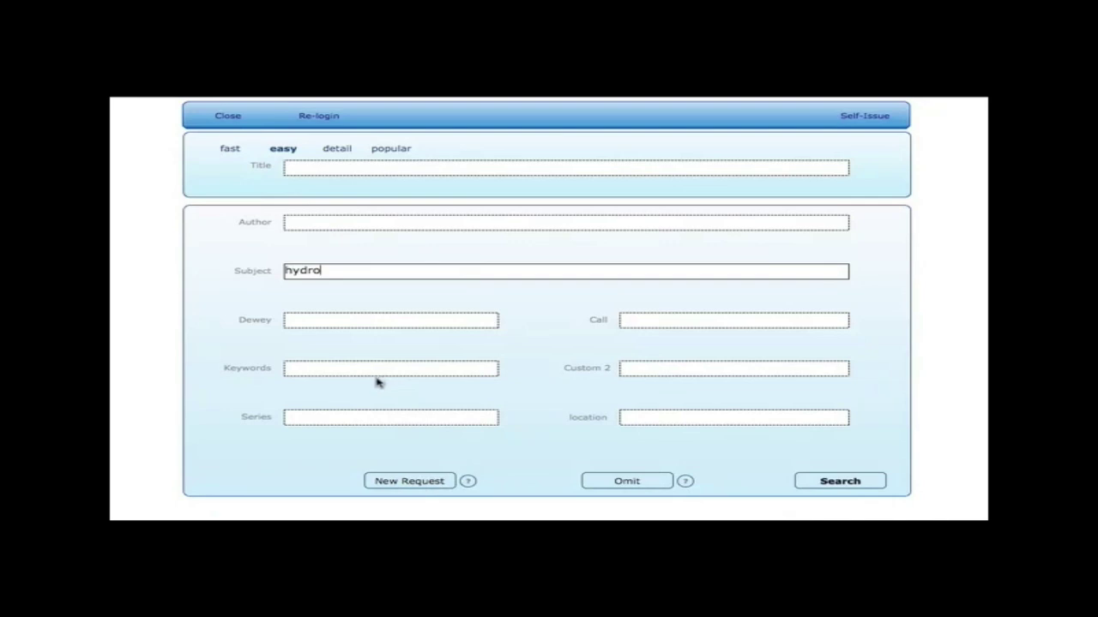
left_click(378, 222)
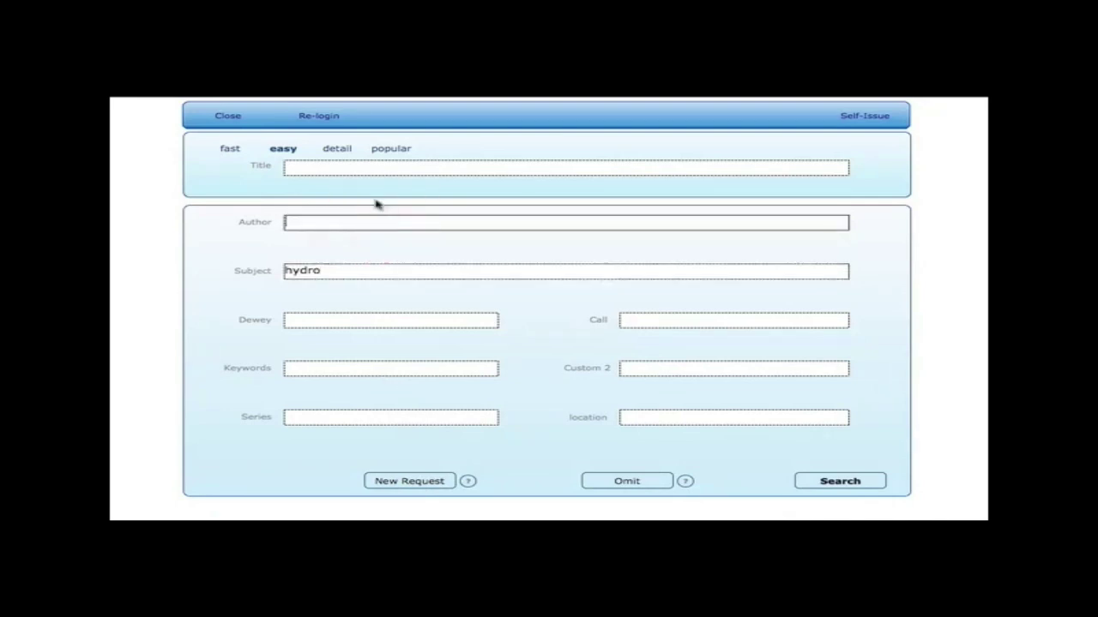
left_click(859, 481)
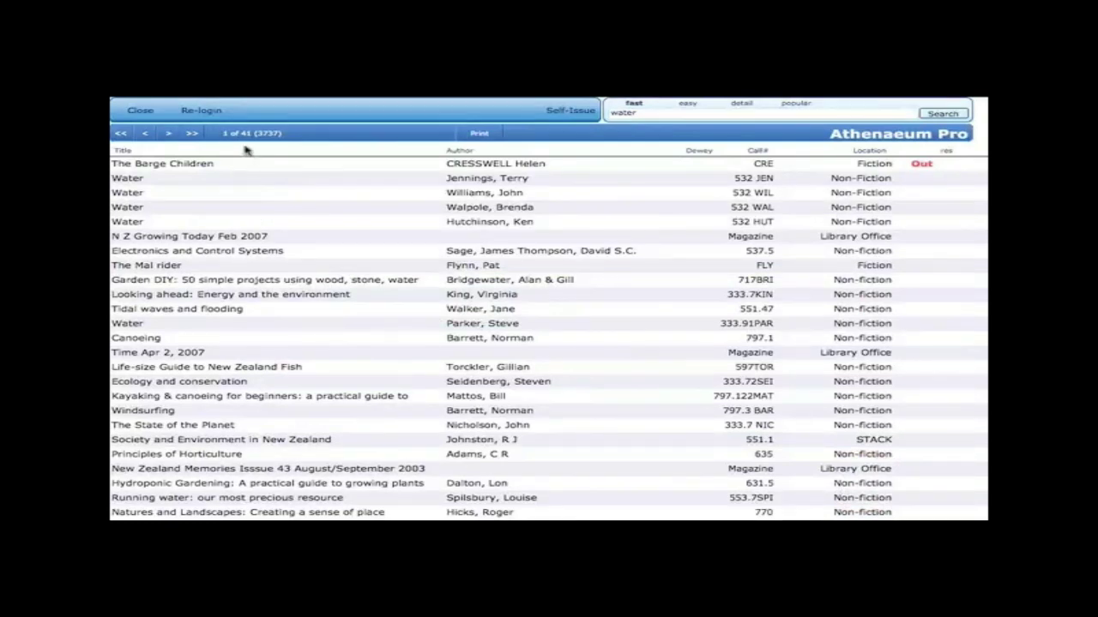
Start a new easy search with 'water', adding a new request for 'hydro' marked Omit
left_click(690, 104)
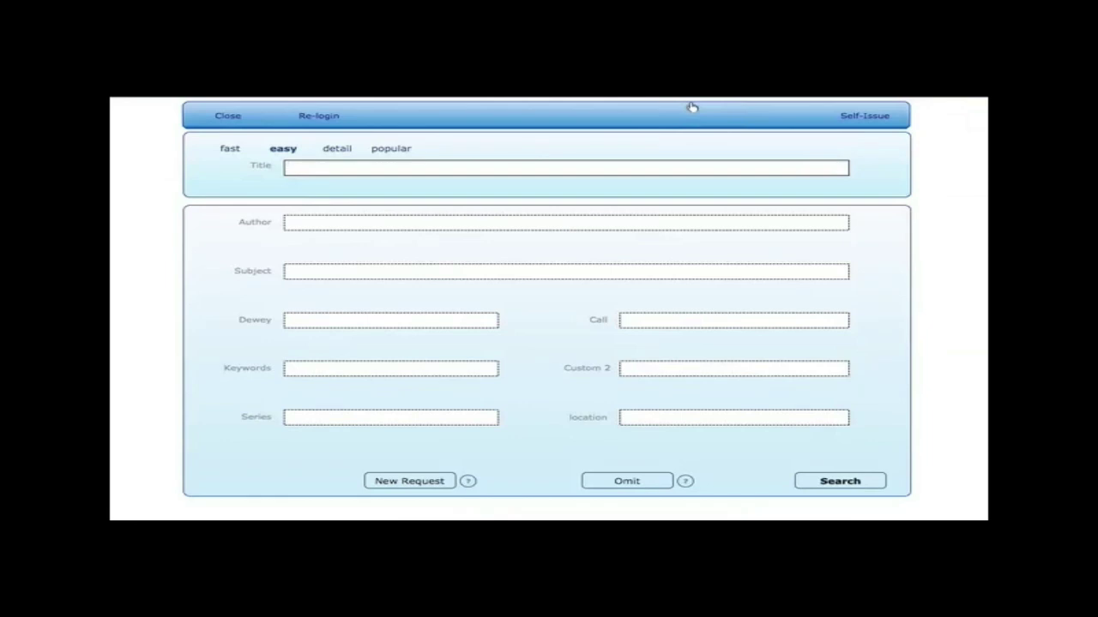
left_click(390, 268)
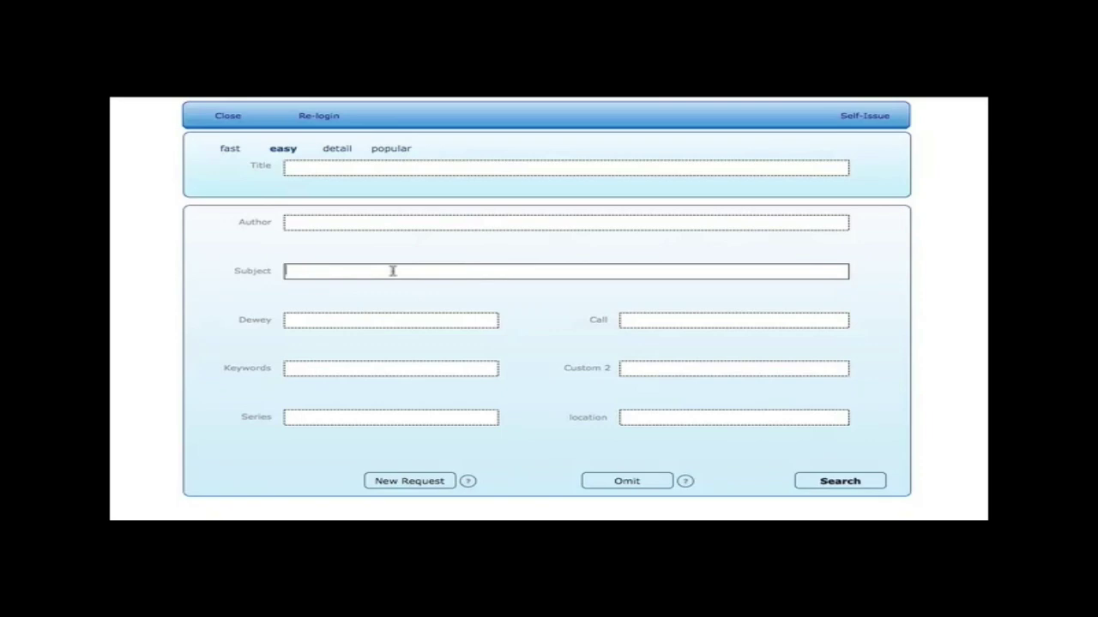
type("water")
left_click(437, 480)
left_click(437, 480)
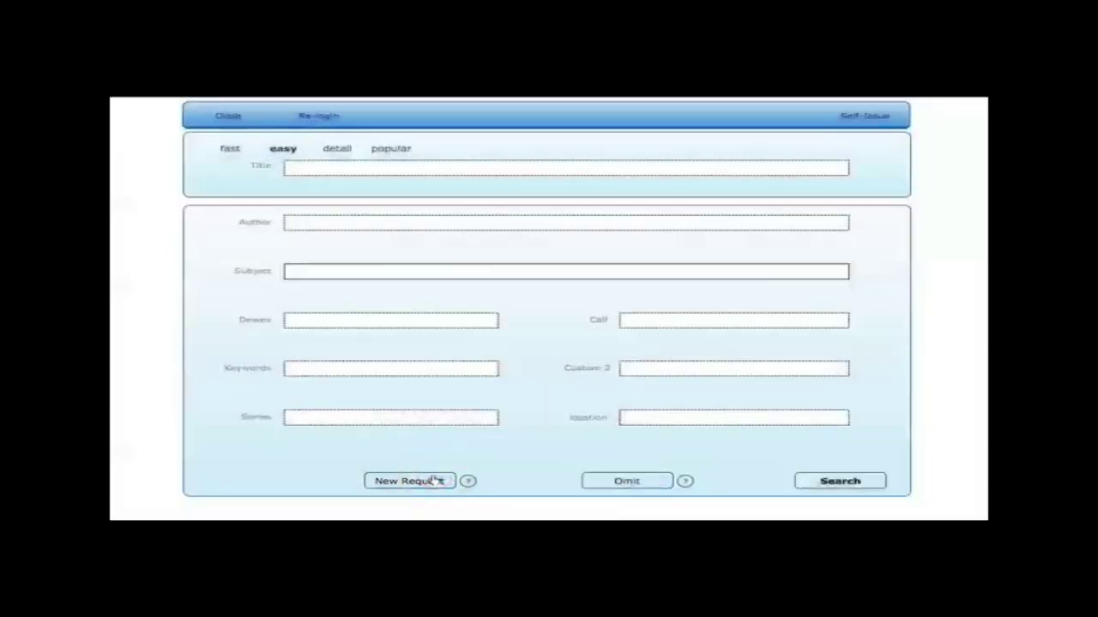
type("hydro")
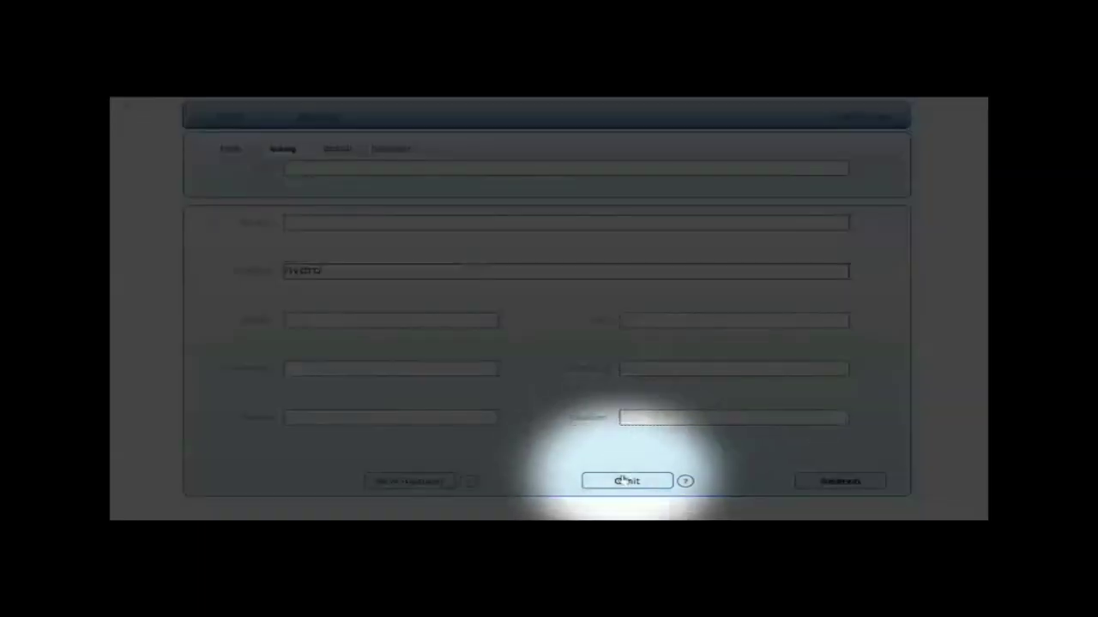
left_click(624, 481)
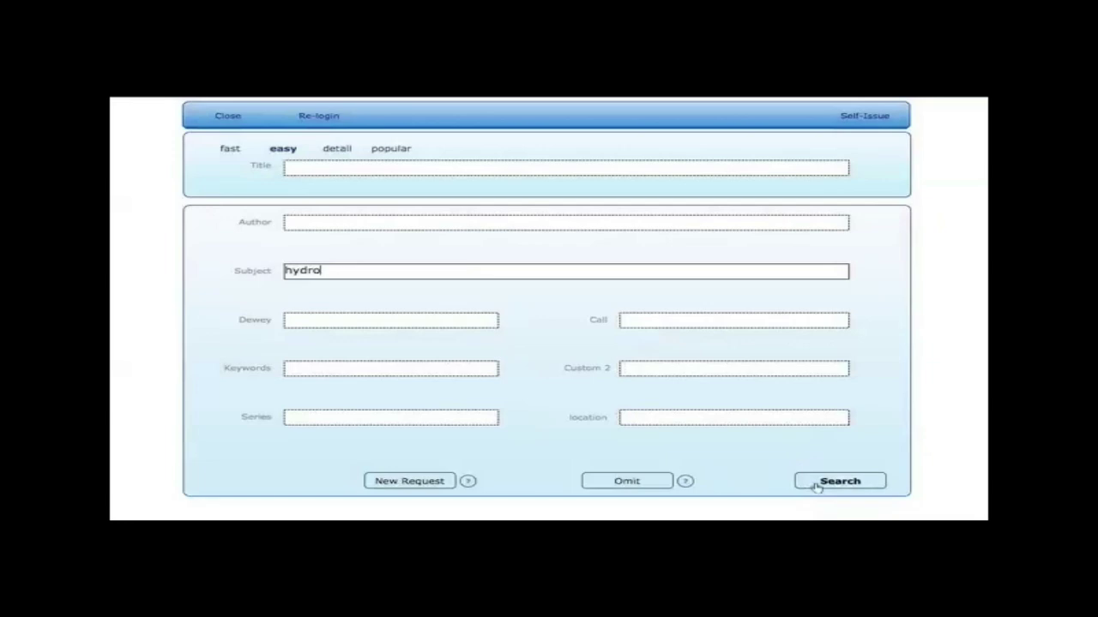
Run the Subject search with the hydro request set to Omit
left_click(818, 484)
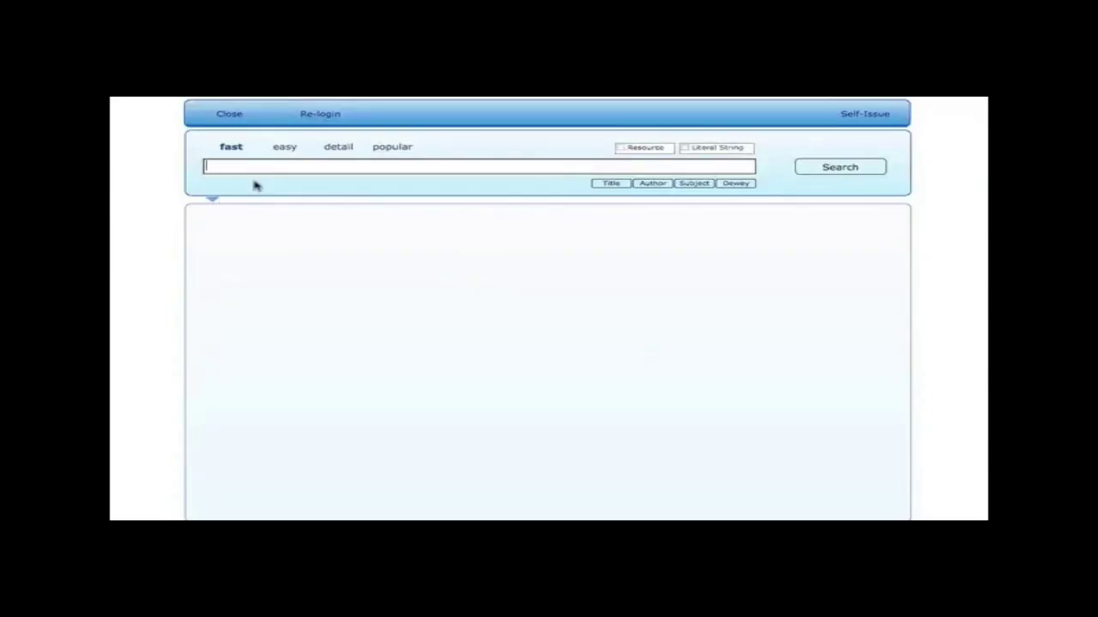
Re-login with the librarian account name and password
left_click(318, 119)
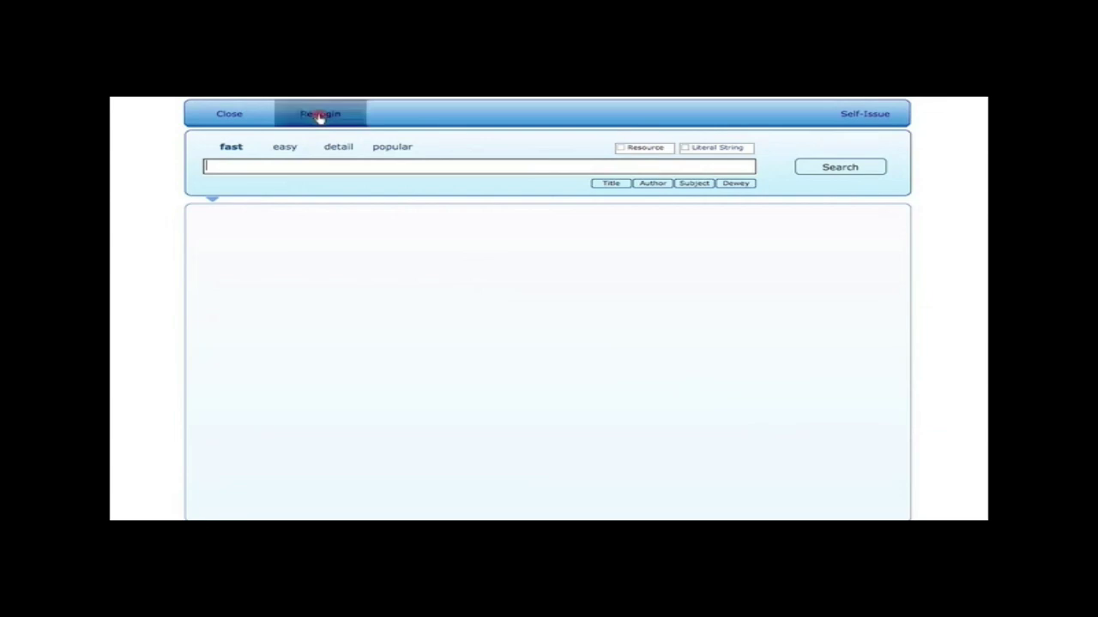
type("library")
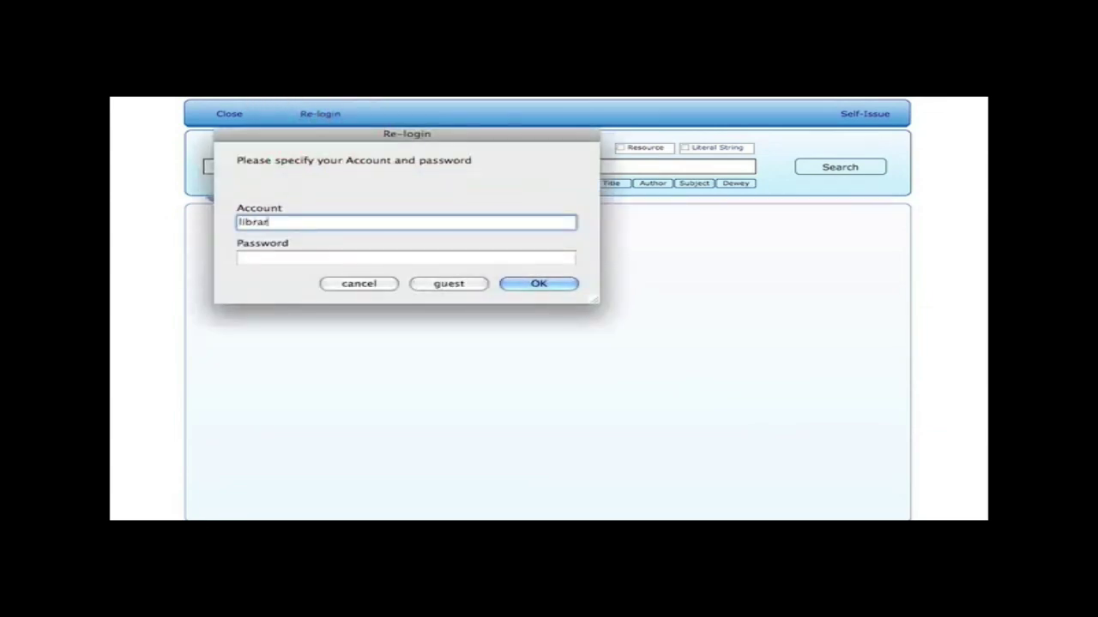
key("Tab")
type("123")
key("Return")
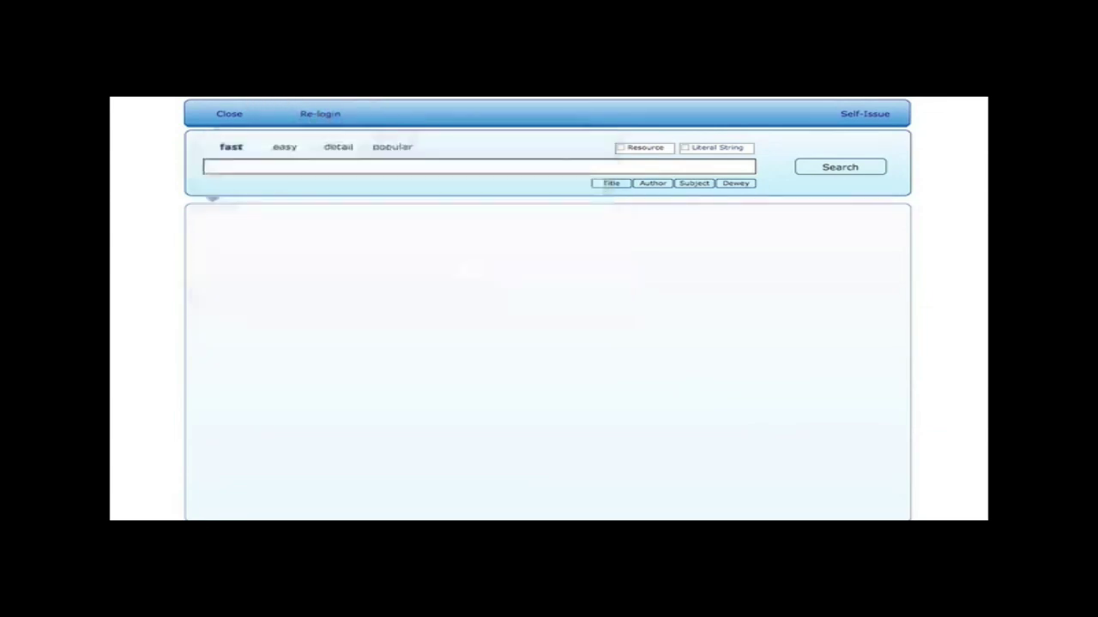
In Admin, toggle System's popular titles in alternate fast find on and off, then open Customisation
left_click(292, 482)
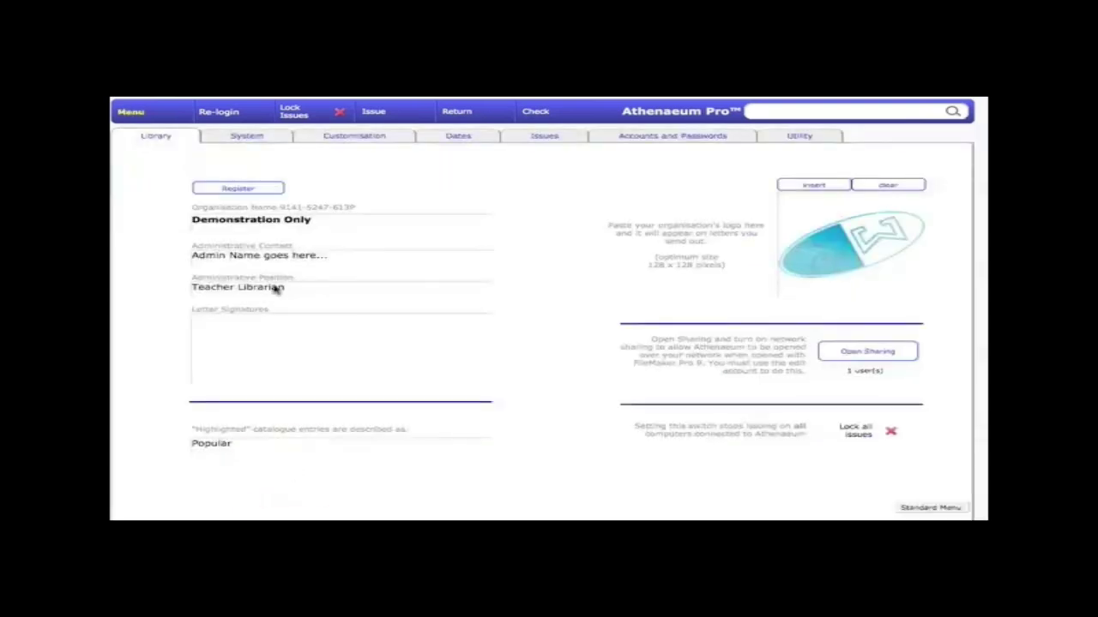
left_click(250, 139)
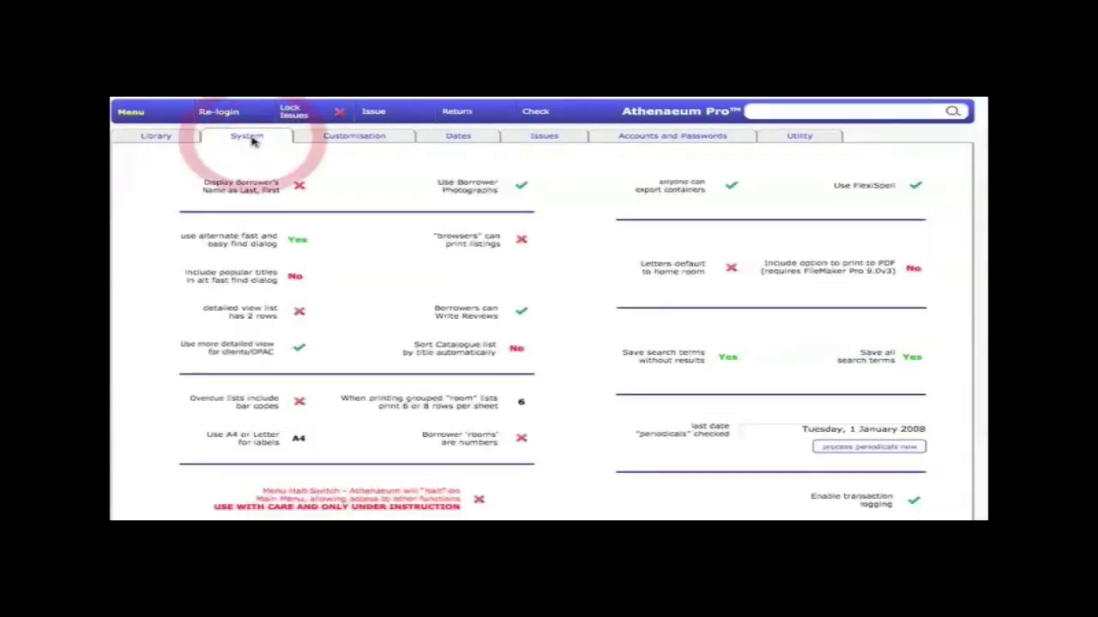
left_click(295, 277)
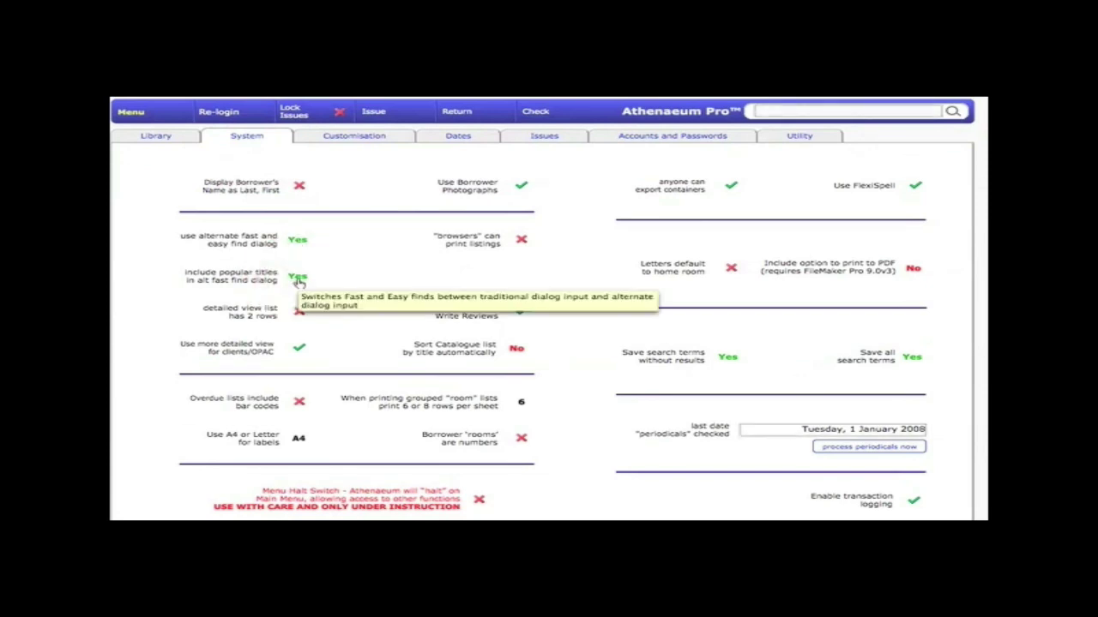
left_click(297, 278)
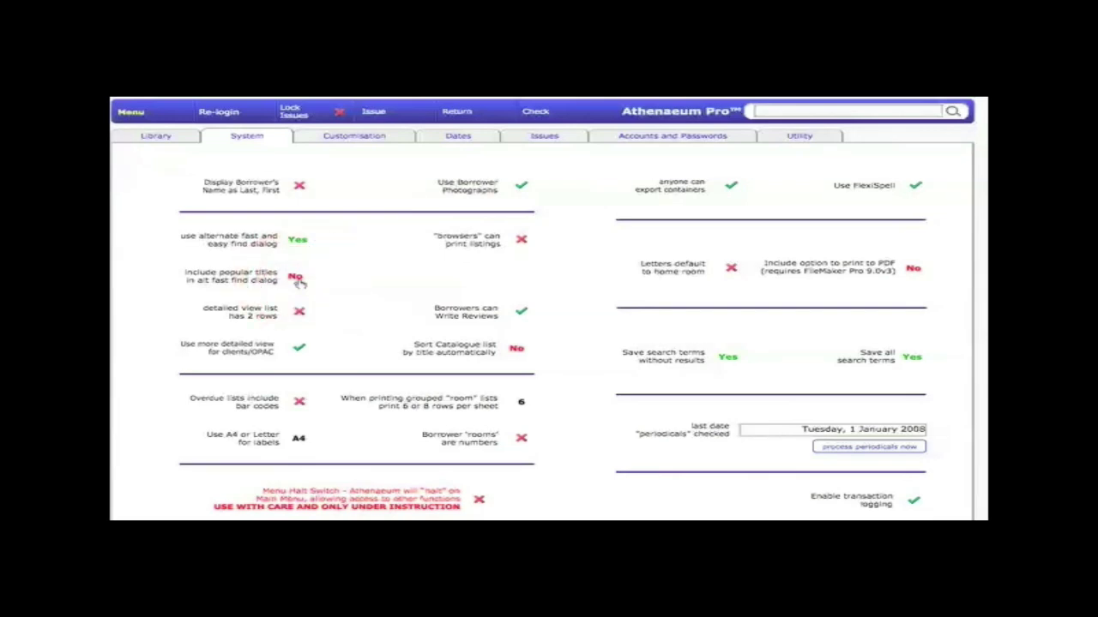
left_click(380, 137)
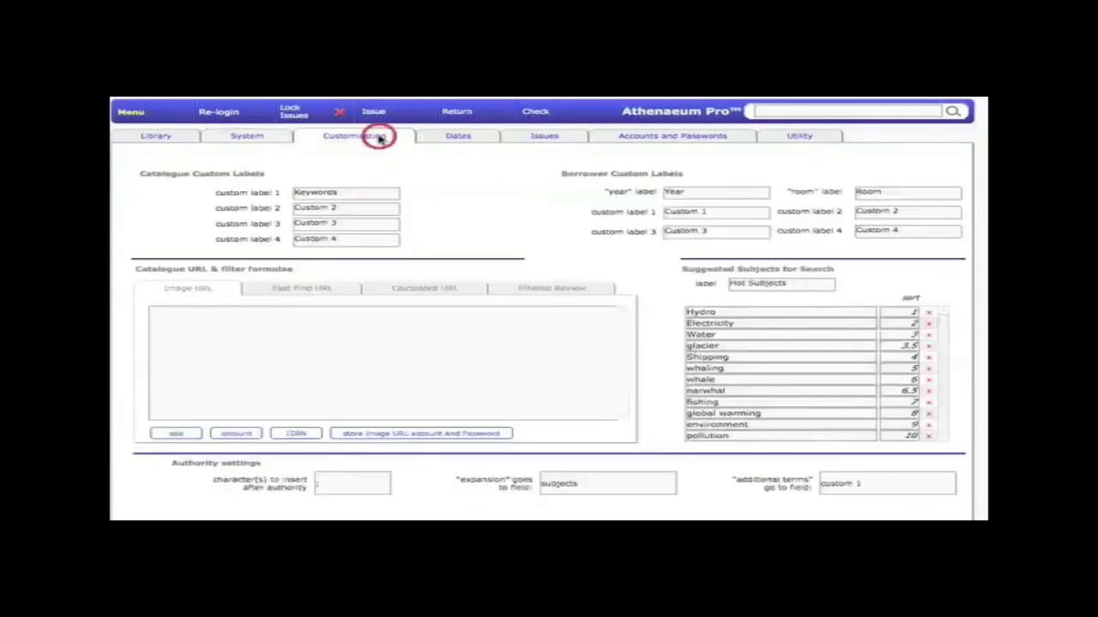
left_click(331, 290)
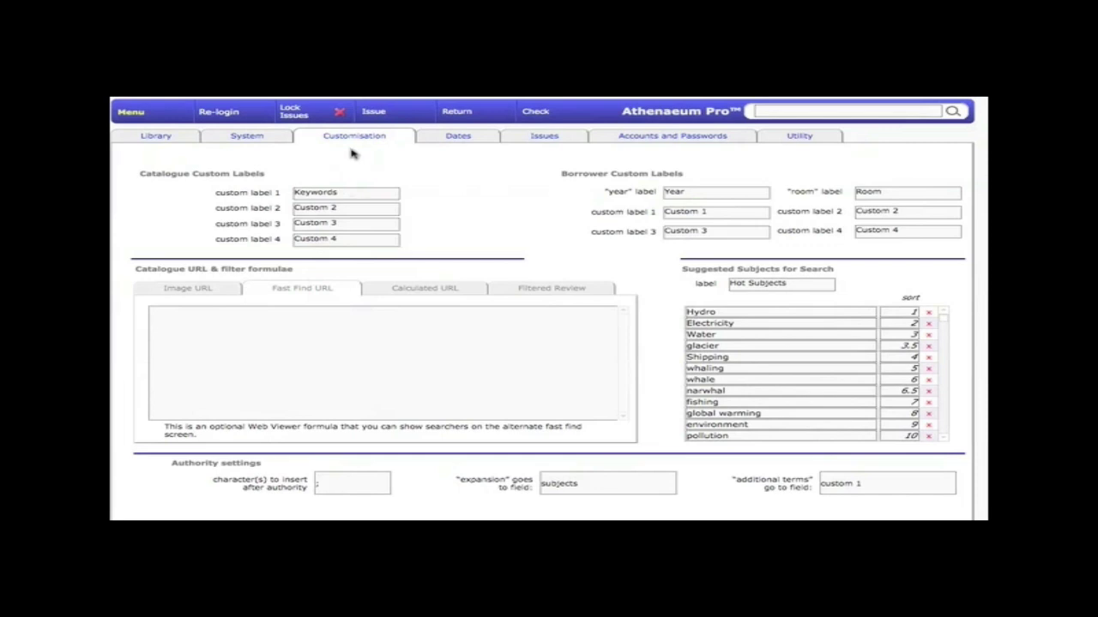
left_click(318, 320)
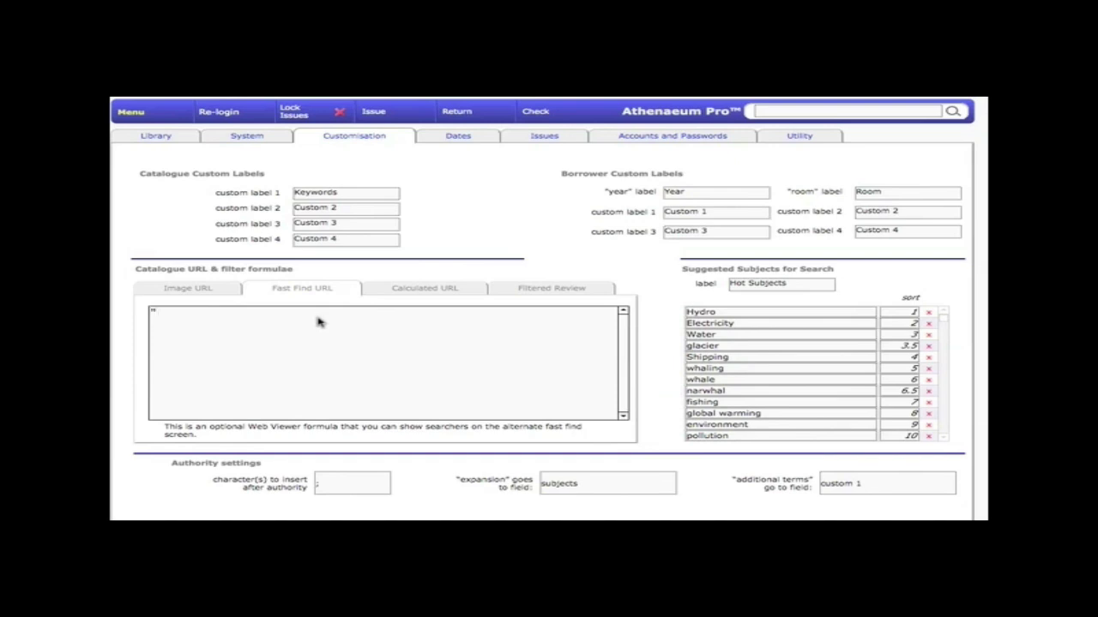
type("http://www.natlib.govt")
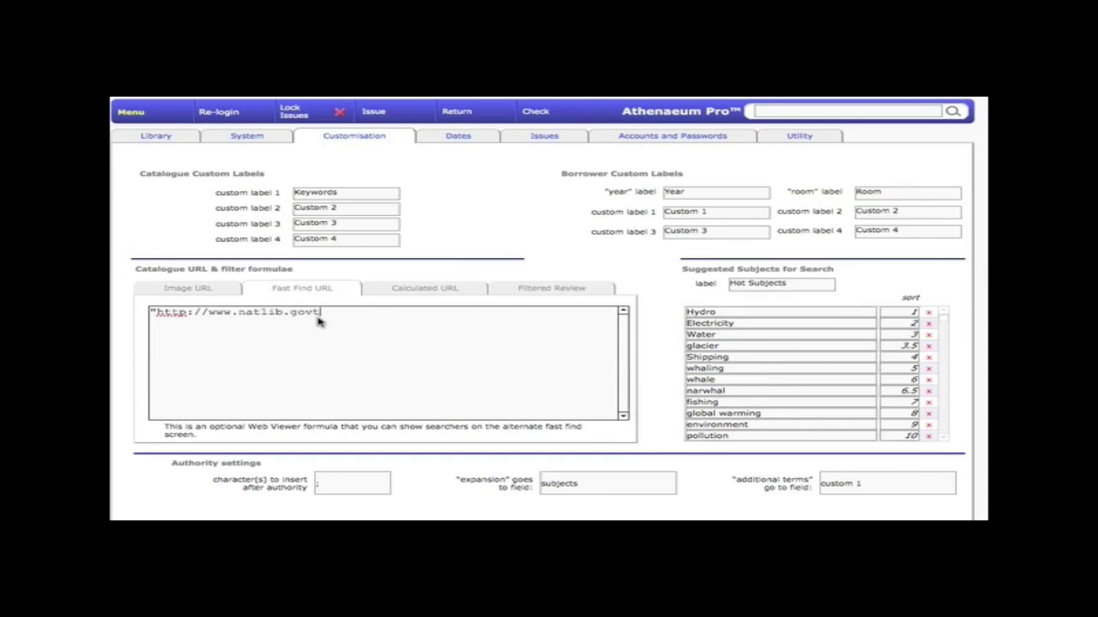
type(".nz/st")
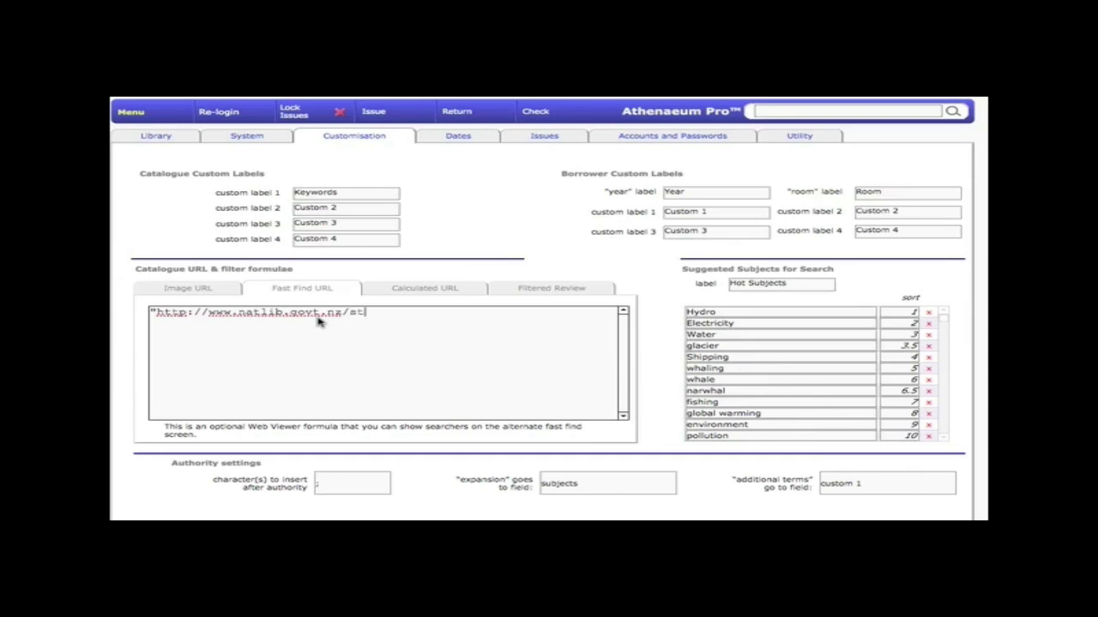
type("udents/")
key("BackSpace")
type("\"")
left_click(567, 306)
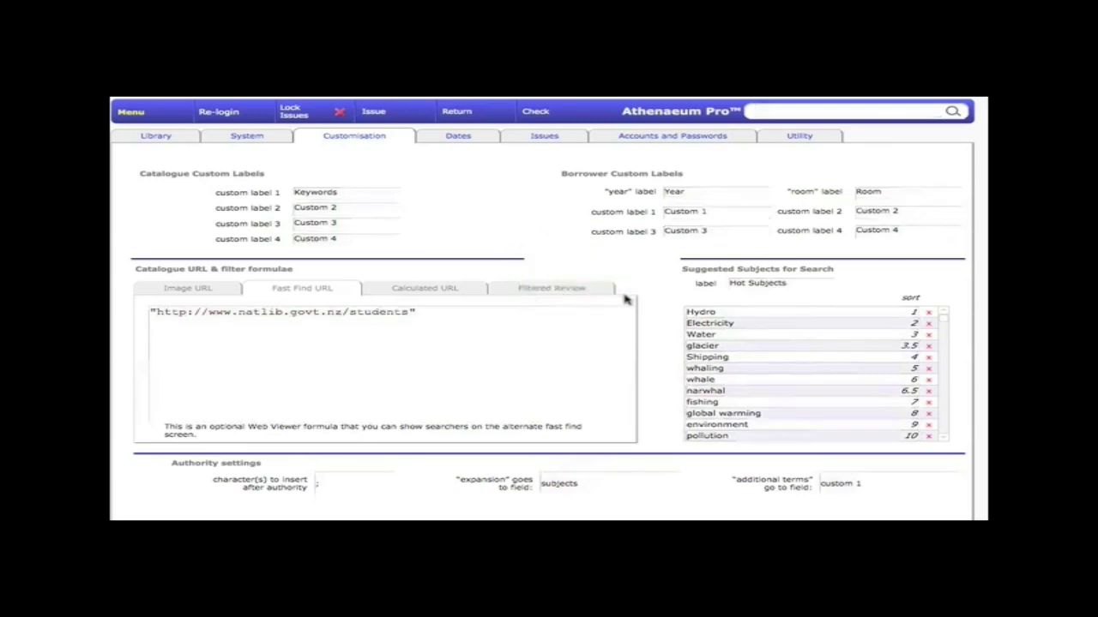
left_click(945, 437)
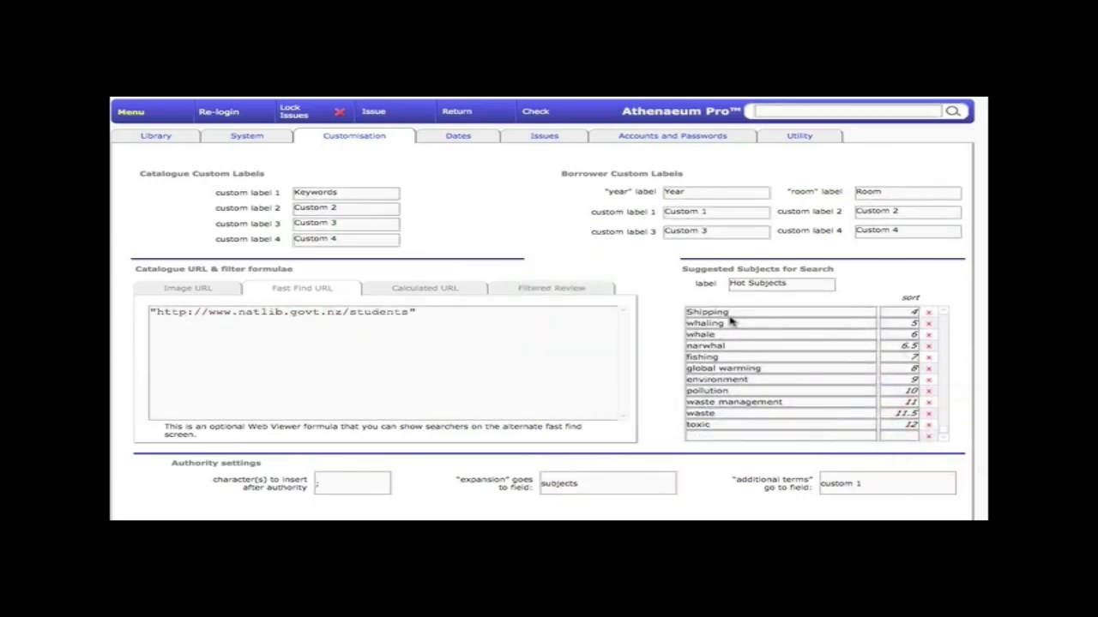
Commit the customisation changes and go back to the main Menu page
left_click(946, 343)
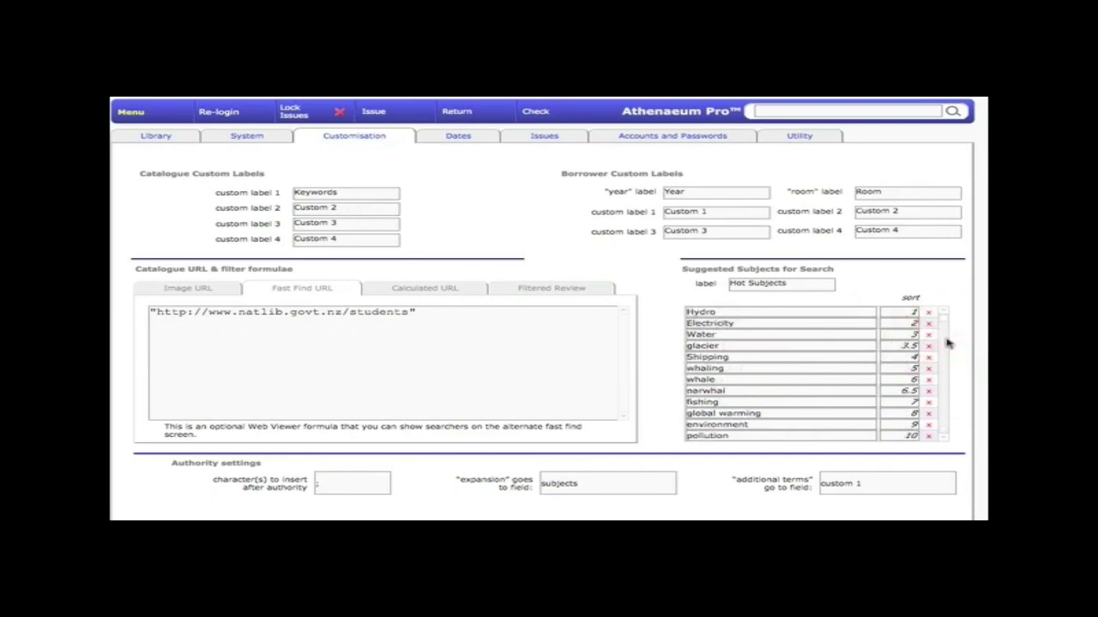
left_click(947, 343)
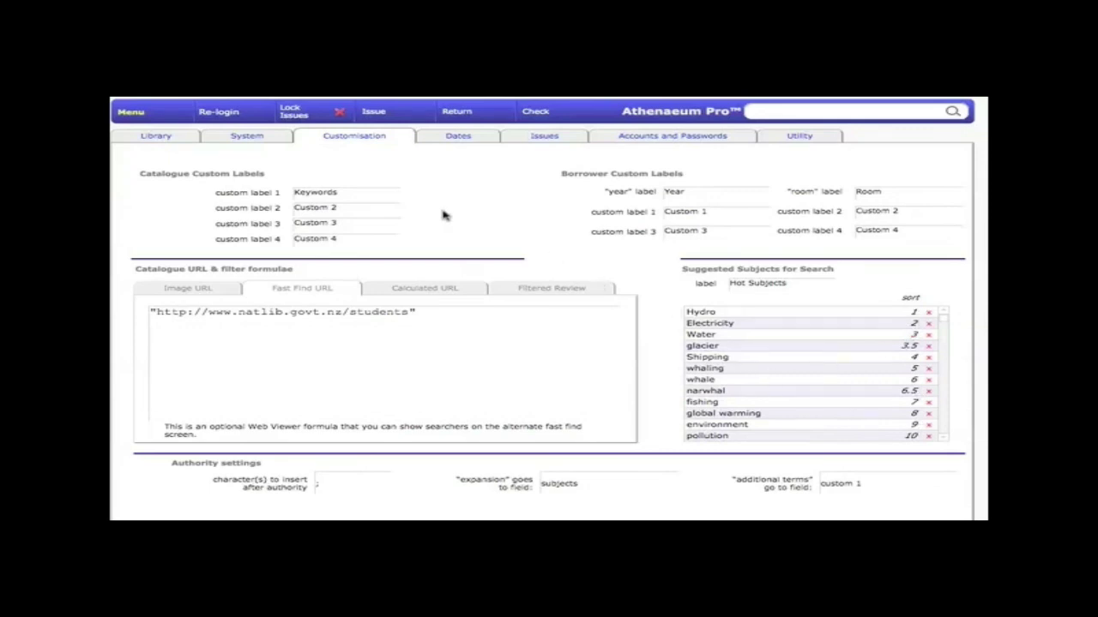
left_click(152, 115)
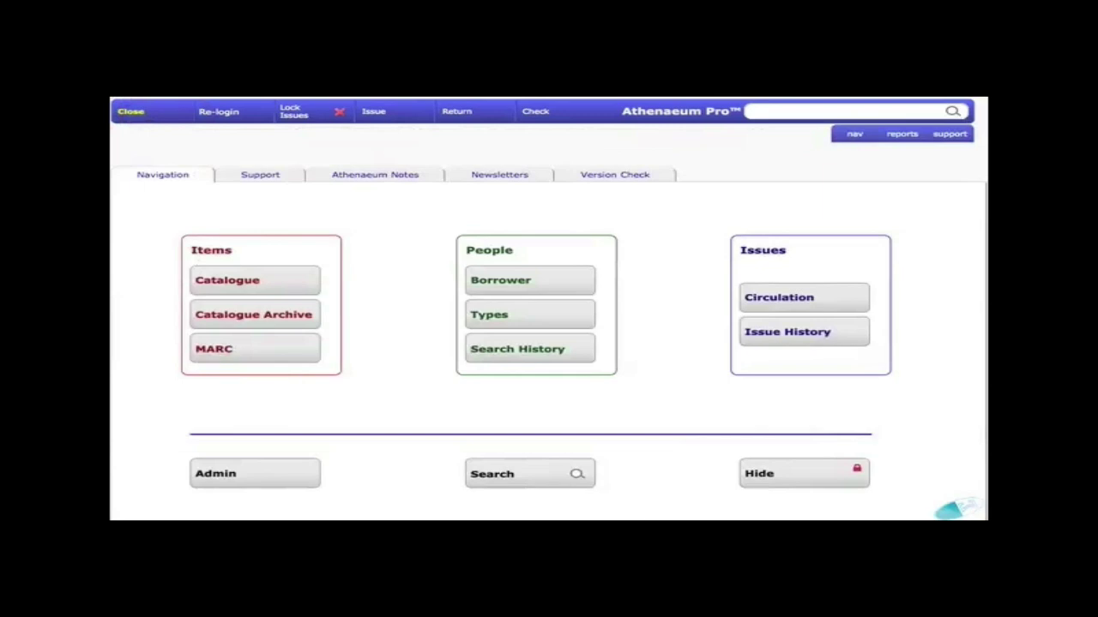
Show the fast-find National Library students page and follow its Discover (pictures and sound) link
left_click(780, 477)
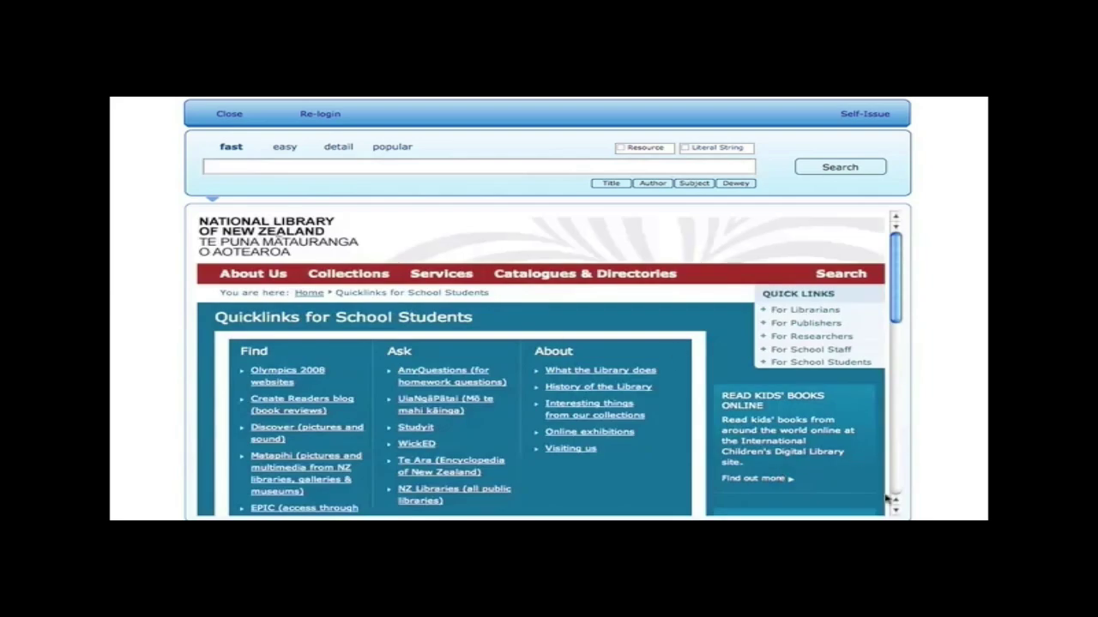
left_click(894, 510)
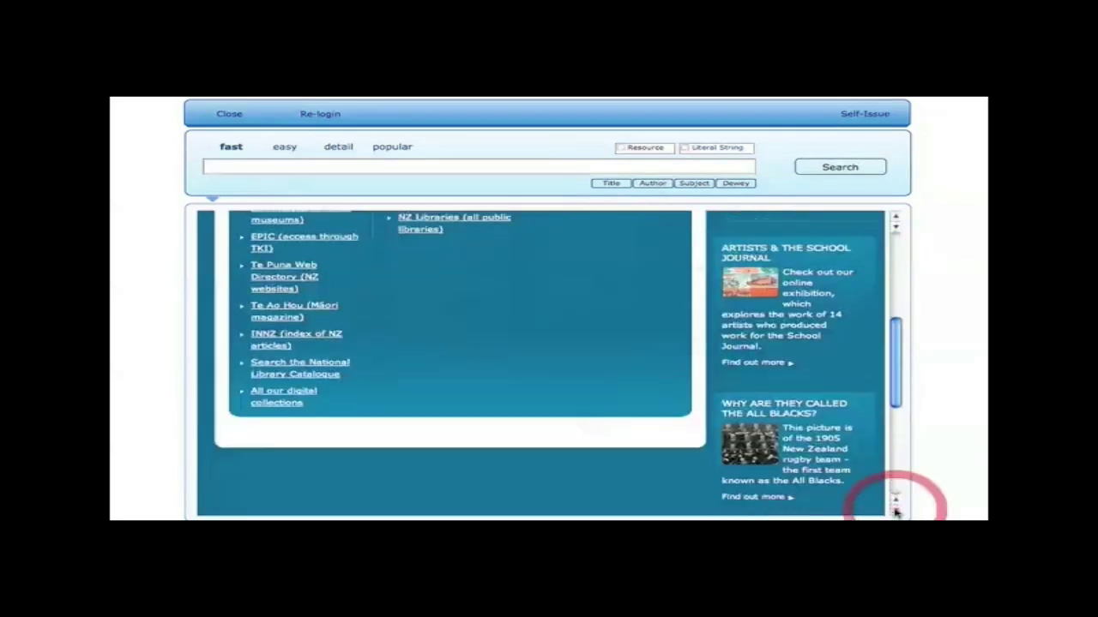
left_click_drag(896, 397, 900, 343)
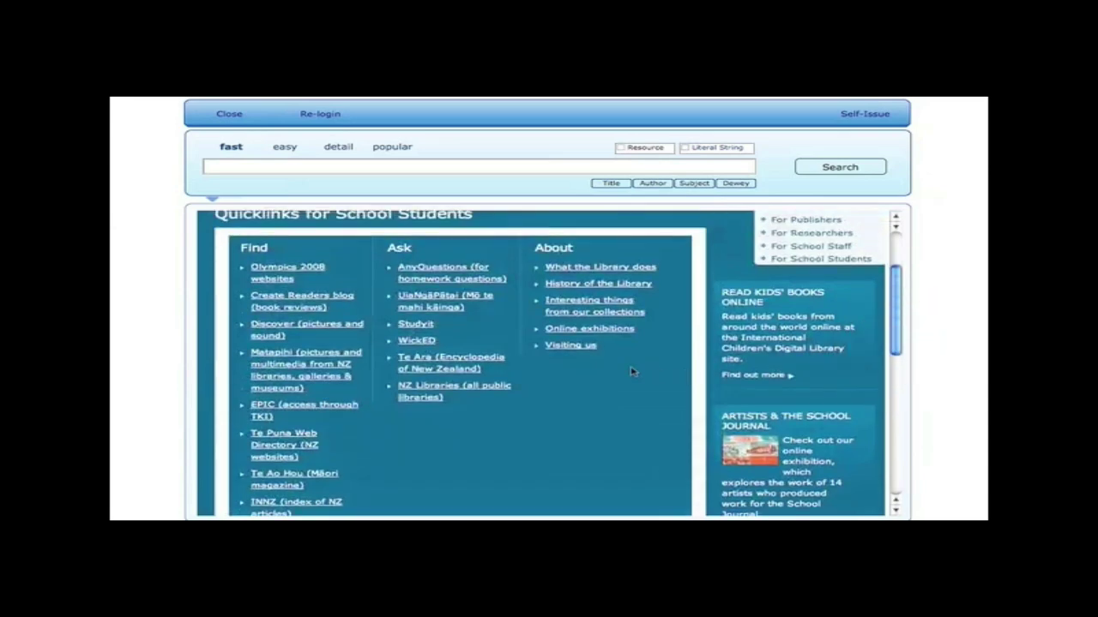
left_click(295, 331)
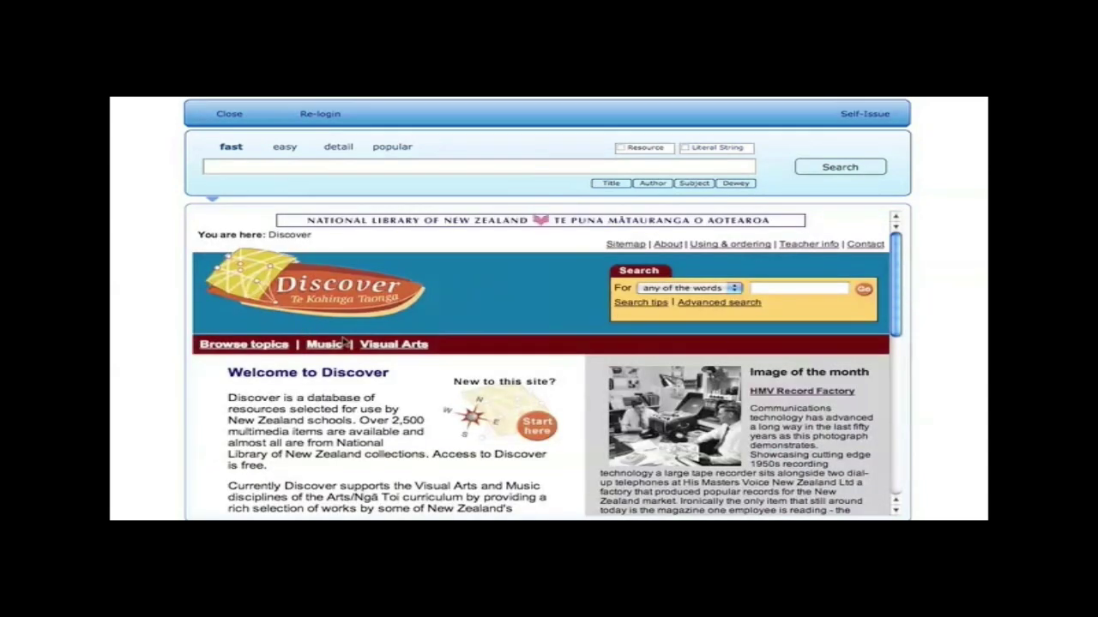